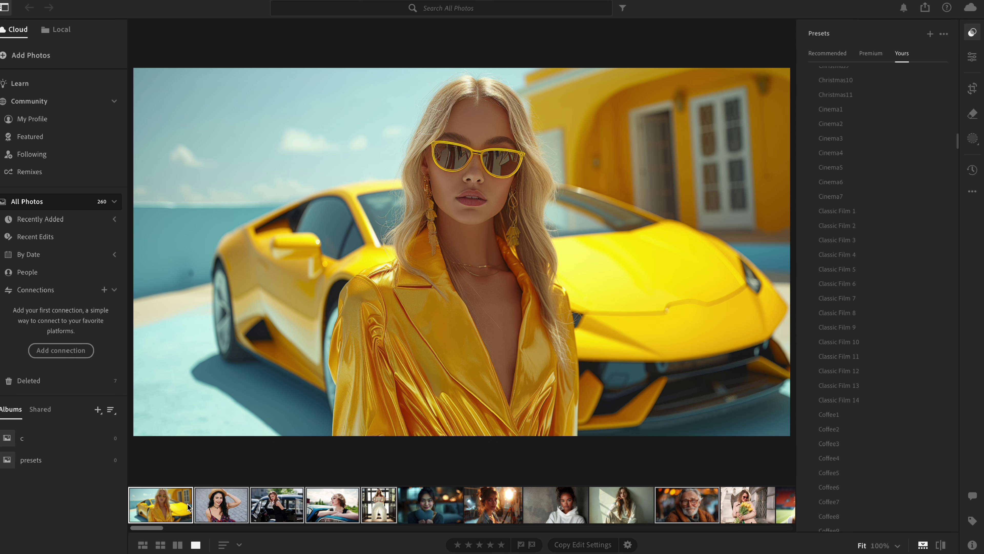
Step: Preview Classic Film 1 and 2 on the yellow-car portrait at varied amounts, then remove Film 2
{"action": "left_click", "coordinate": [844, 212]}
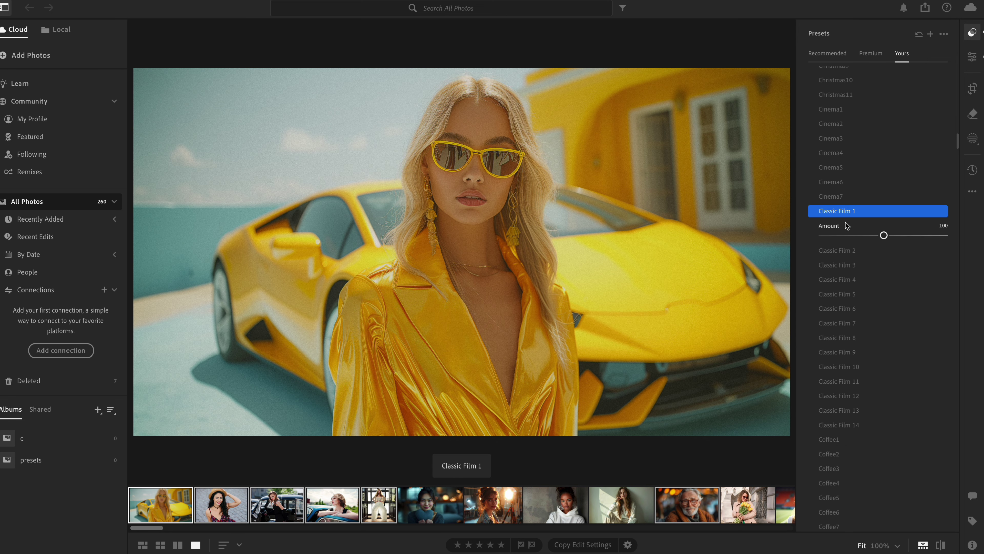
{"action": "mouse_move", "coordinate": [884, 236]}
{"action": "left_mouse_down"}
{"action": "mouse_move", "coordinate": [812, 238]}
{"action": "mouse_move", "coordinate": [906, 245]}
{"action": "left_mouse_up"}
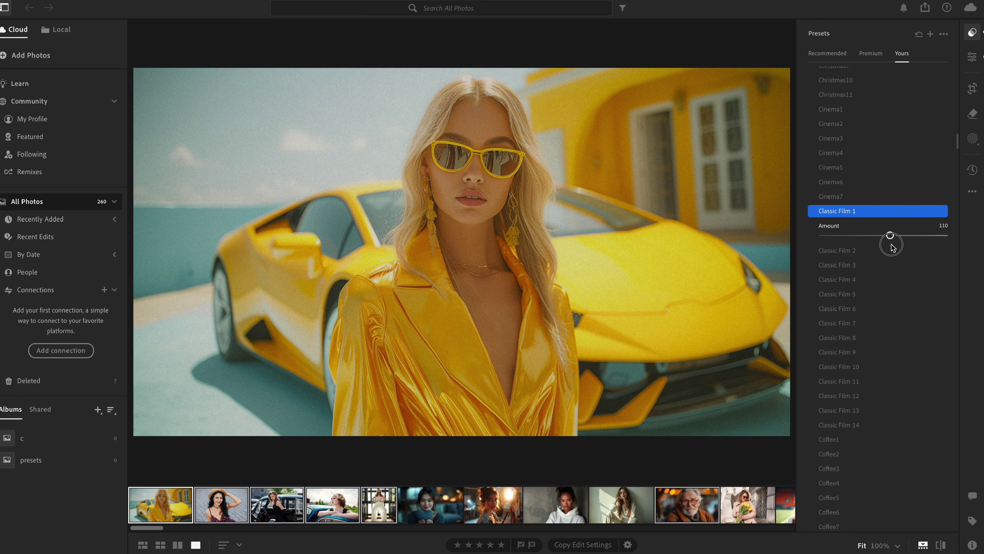
{"action": "left_click", "coordinate": [859, 250]}
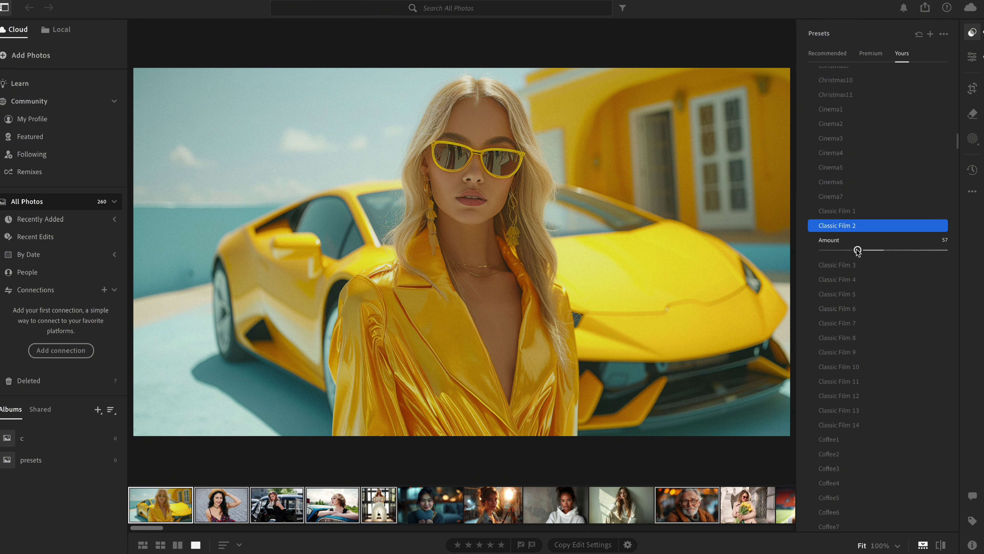
{"action": "left_click_drag", "start_coordinate": [859, 250], "coordinate": [836, 251]}
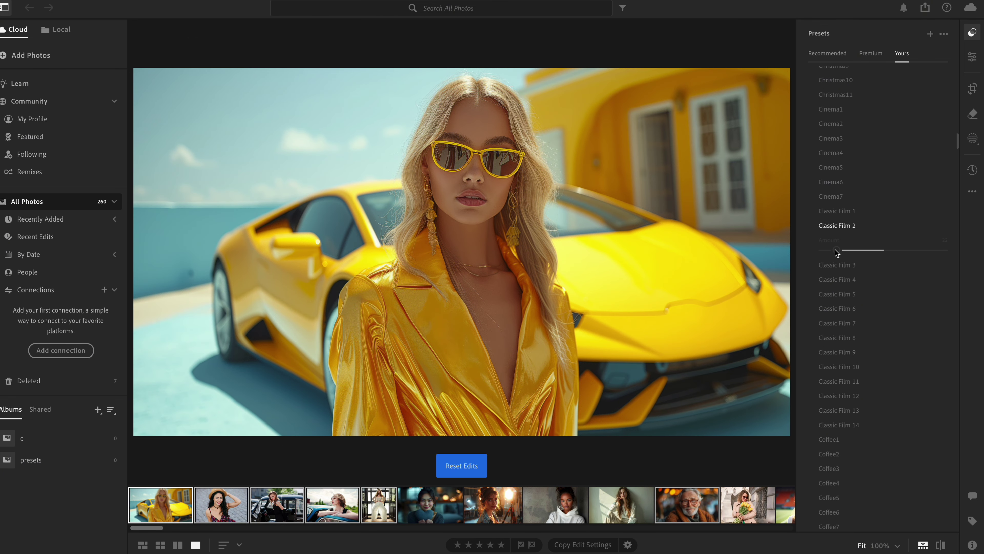
{"action": "left_click", "coordinate": [846, 224]}
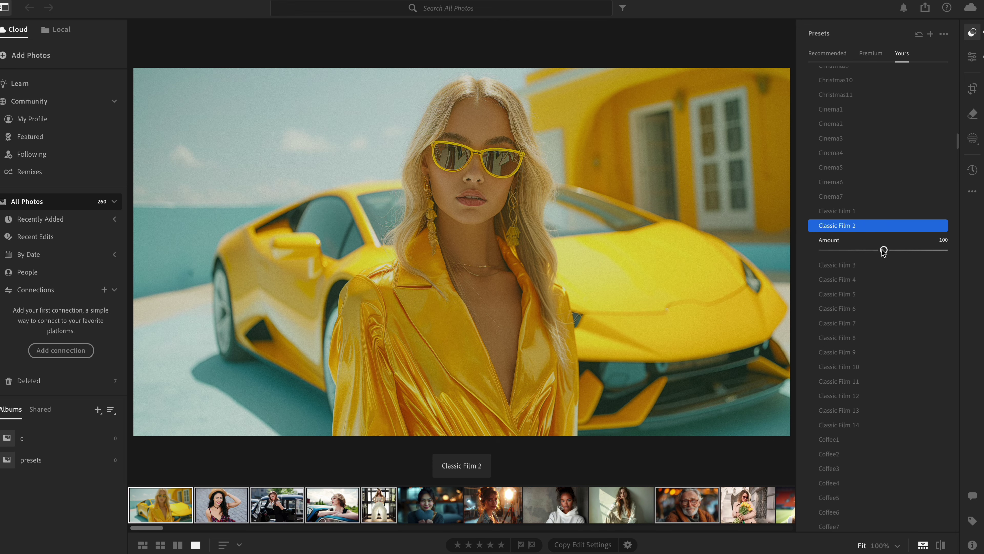
{"action": "left_click_drag", "start_coordinate": [884, 250], "coordinate": [903, 251]}
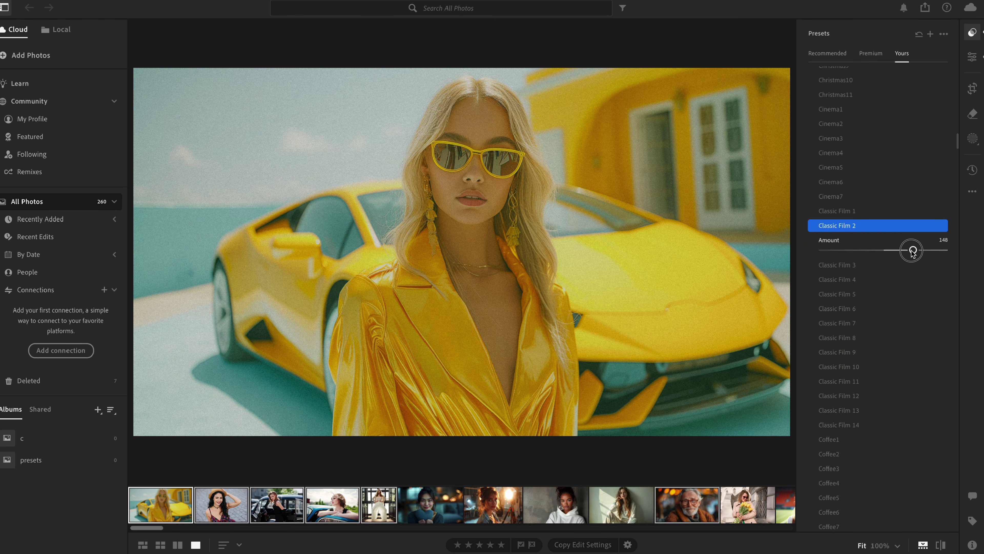
{"action": "left_click", "coordinate": [897, 227]}
Step: Preview a softened Classic Film 3 and Classic Film 4 at 75, removing each afterwards
{"action": "left_click", "coordinate": [865, 241]}
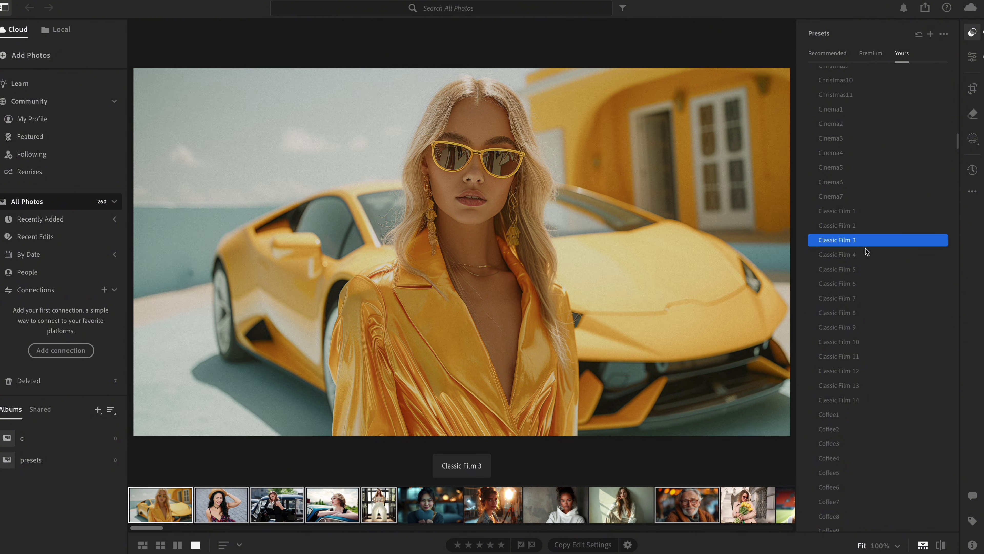
{"action": "mouse_move", "coordinate": [878, 266]}
{"action": "left_mouse_down"}
{"action": "mouse_move", "coordinate": [848, 266]}
{"action": "mouse_move", "coordinate": [882, 265]}
{"action": "left_mouse_up"}
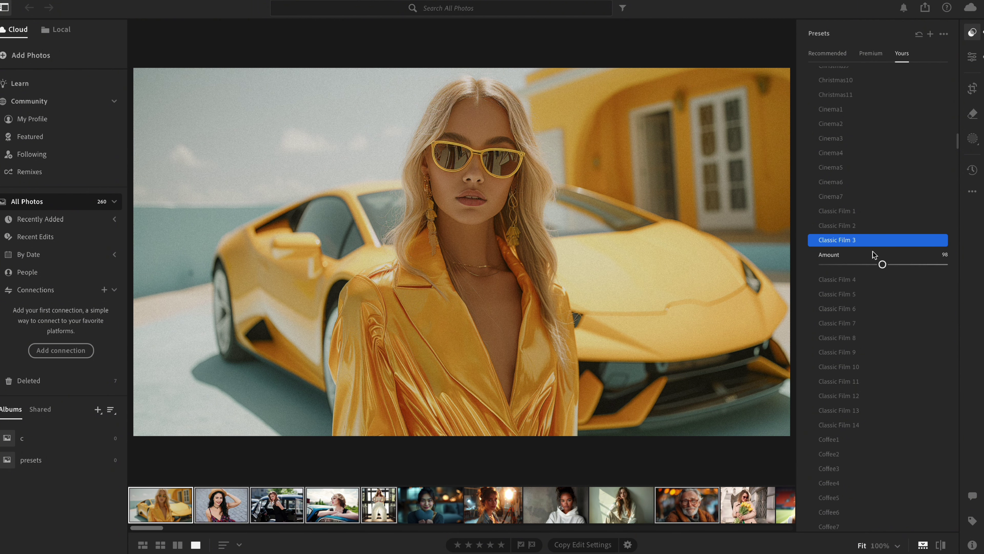
{"action": "left_click", "coordinate": [870, 241]}
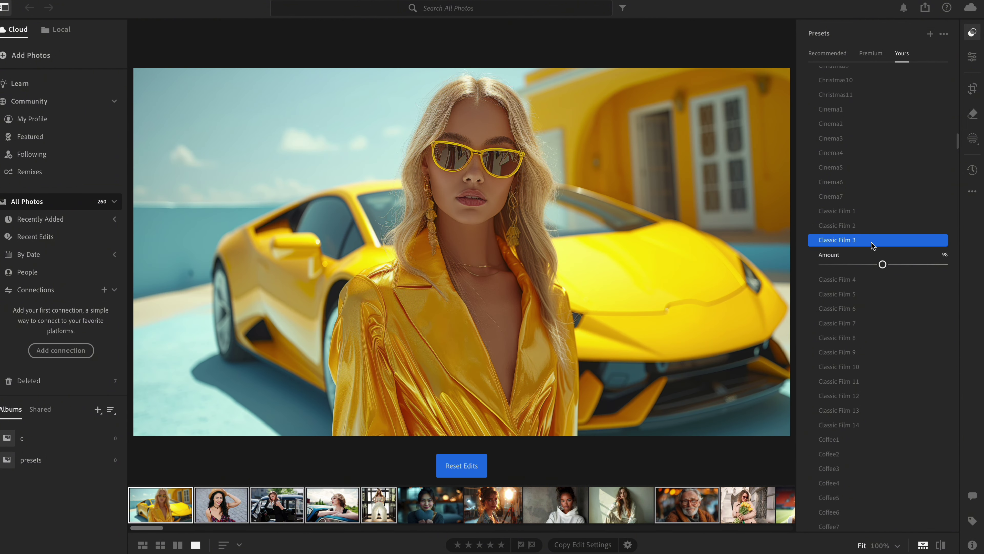
{"action": "left_click", "coordinate": [857, 255]}
{"action": "left_click_drag", "start_coordinate": [883, 279], "coordinate": [868, 279]}
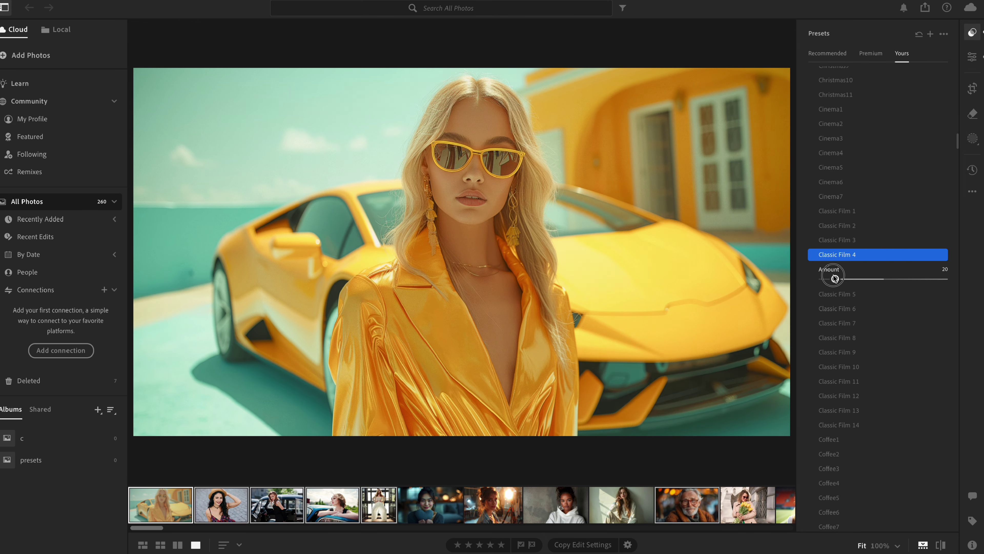
{"action": "left_click", "coordinate": [863, 256]}
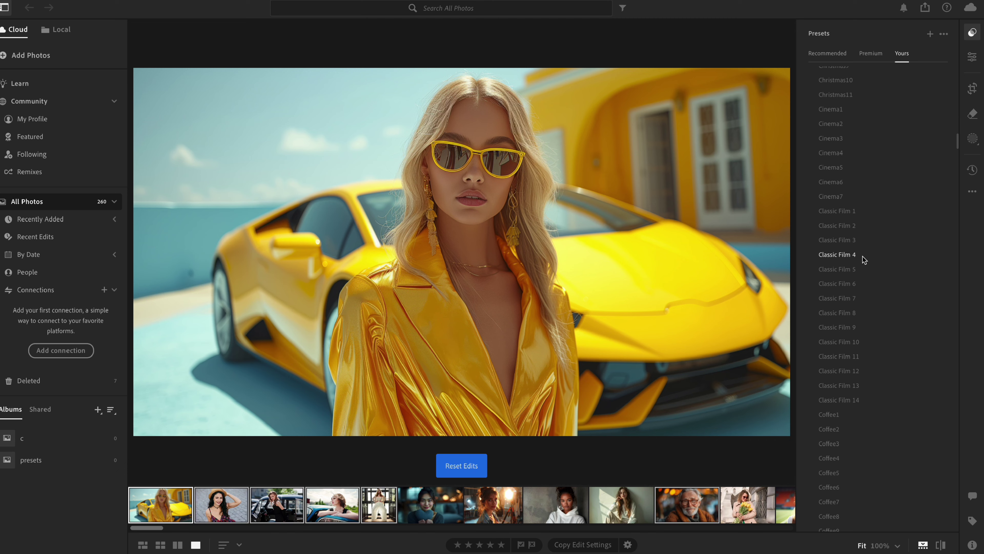
Step: Preview Classic Film 5 at 89 and Classic Film 6 at 92, then remove Film 6
{"action": "left_click", "coordinate": [861, 270]}
{"action": "left_click_drag", "start_coordinate": [883, 293], "coordinate": [877, 294]}
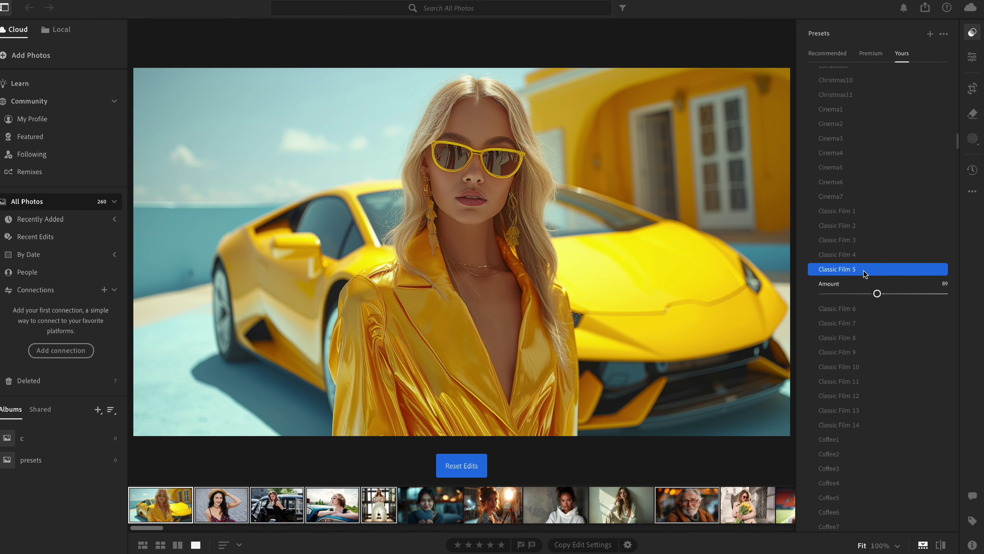
{"action": "left_click", "coordinate": [858, 284]}
{"action": "left_click_drag", "start_coordinate": [883, 307], "coordinate": [879, 313]}
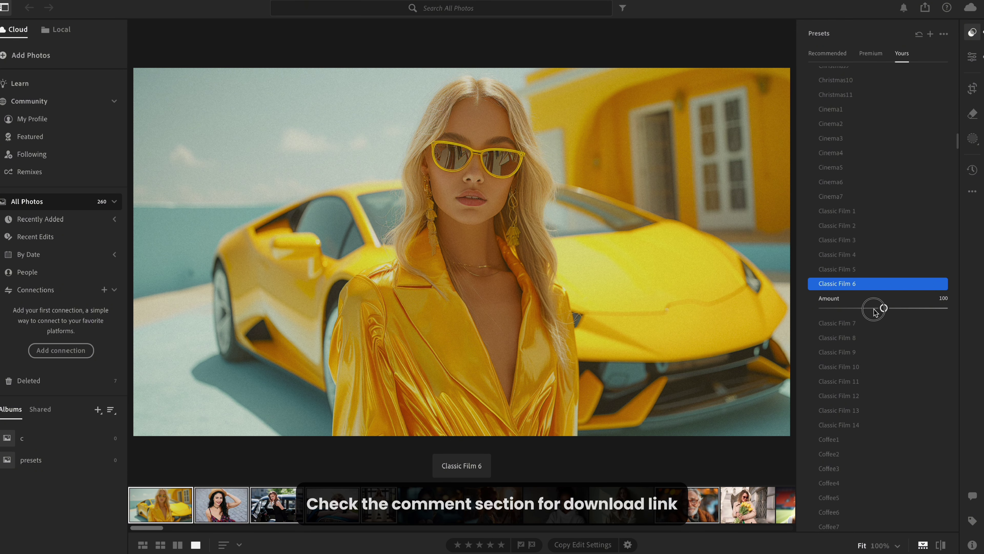
{"action": "left_click", "coordinate": [875, 286]}
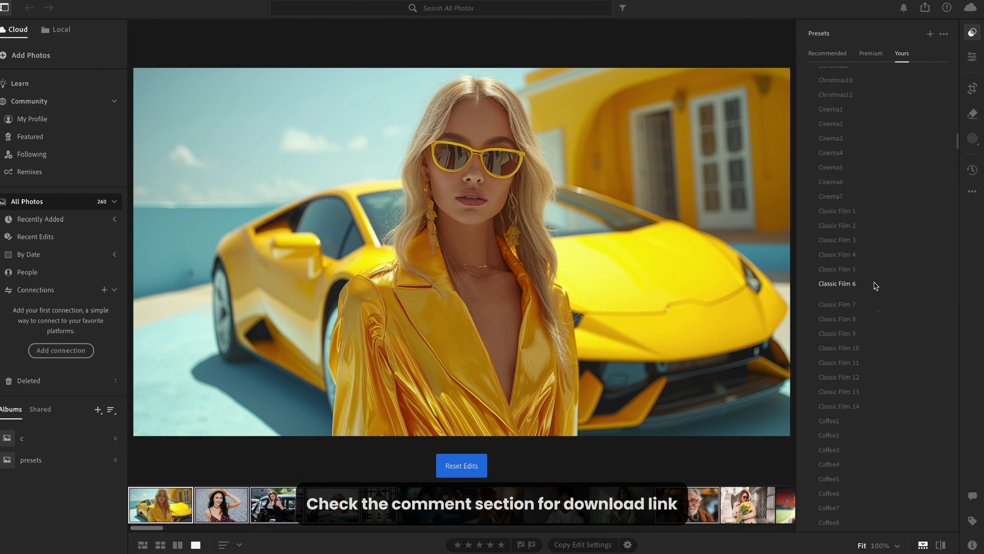
Step: Preview Classic Film 7 at 93 and Classic Film 8 at 109, then clear it
{"action": "left_click", "coordinate": [873, 299]}
{"action": "left_click_drag", "start_coordinate": [885, 325], "coordinate": [881, 327]}
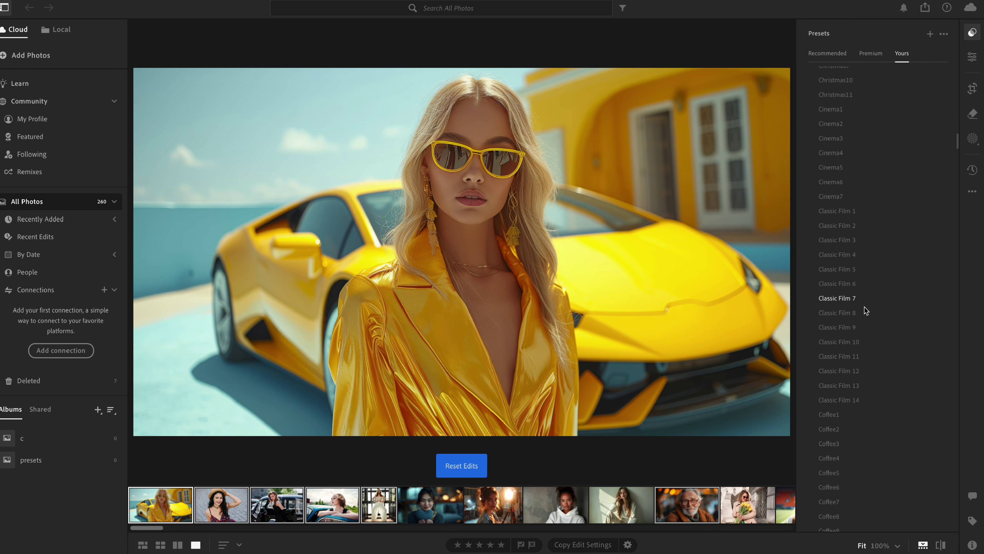
{"action": "left_click", "coordinate": [870, 313]}
{"action": "left_click_drag", "start_coordinate": [884, 335], "coordinate": [886, 337]}
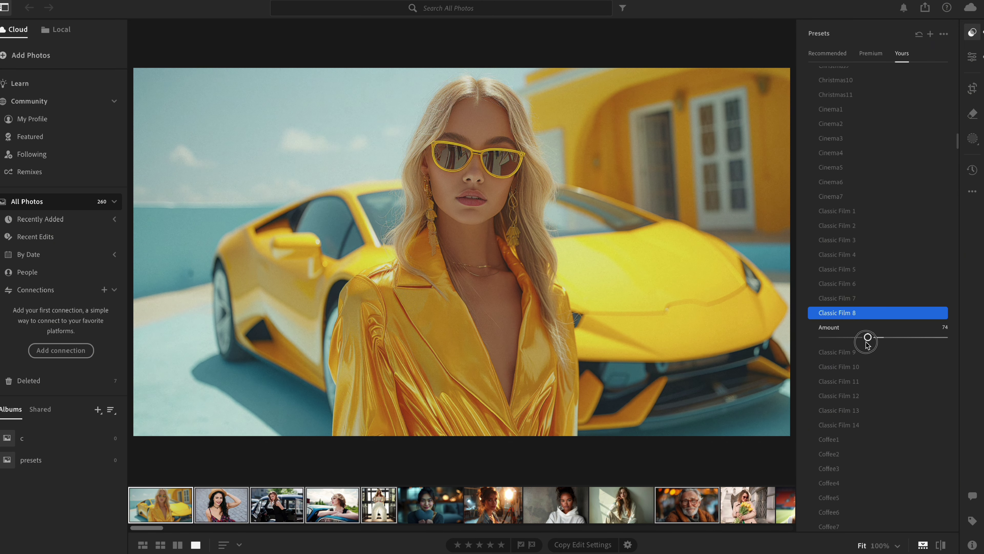
{"action": "left_click", "coordinate": [886, 345]}
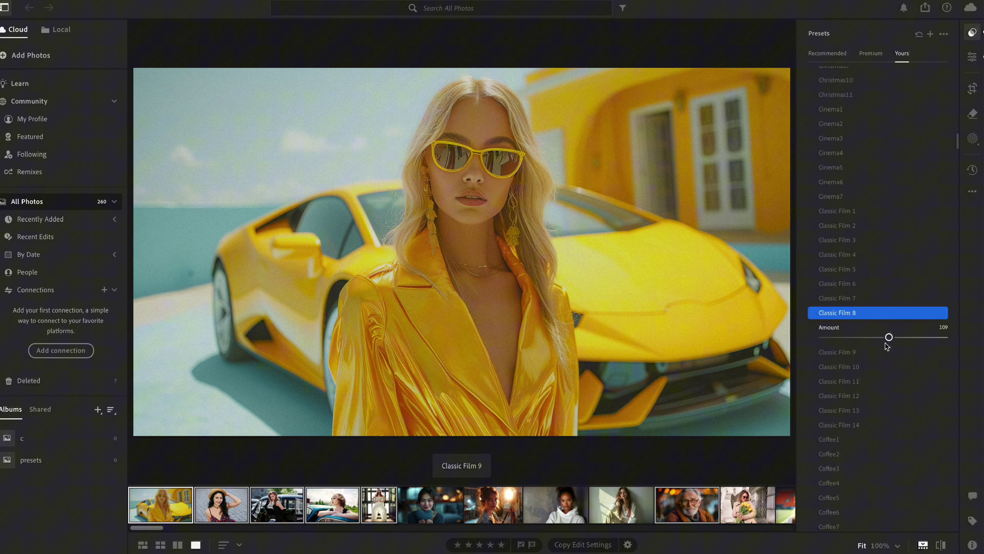
{"action": "left_click", "coordinate": [875, 316]}
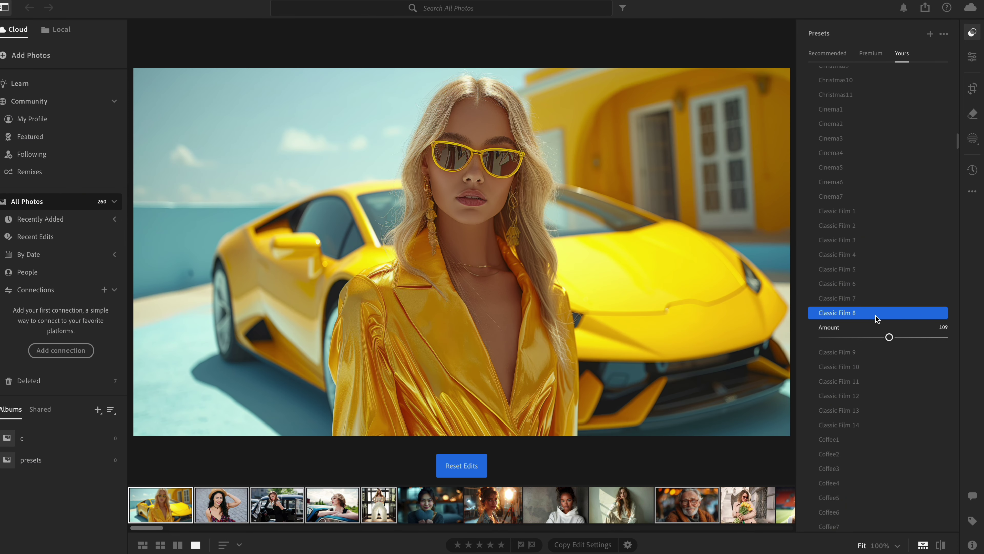
Step: Preview Classic Film 9 and Classic Film 10 at 104, then remove Film 10
{"action": "left_click", "coordinate": [877, 329]}
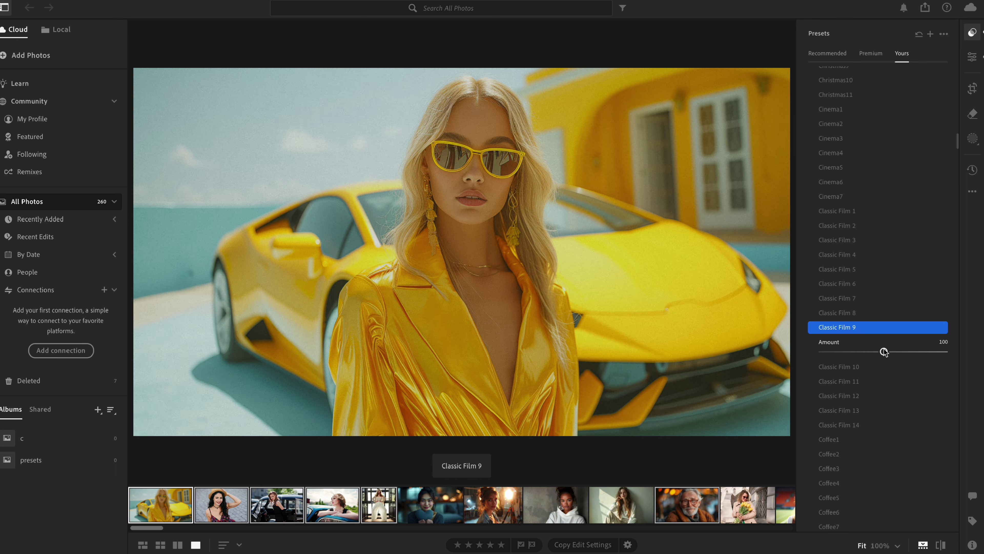
{"action": "mouse_move", "coordinate": [883, 352]}
{"action": "left_mouse_down"}
{"action": "mouse_move", "coordinate": [817, 351]}
{"action": "mouse_move", "coordinate": [883, 352]}
{"action": "left_mouse_up"}
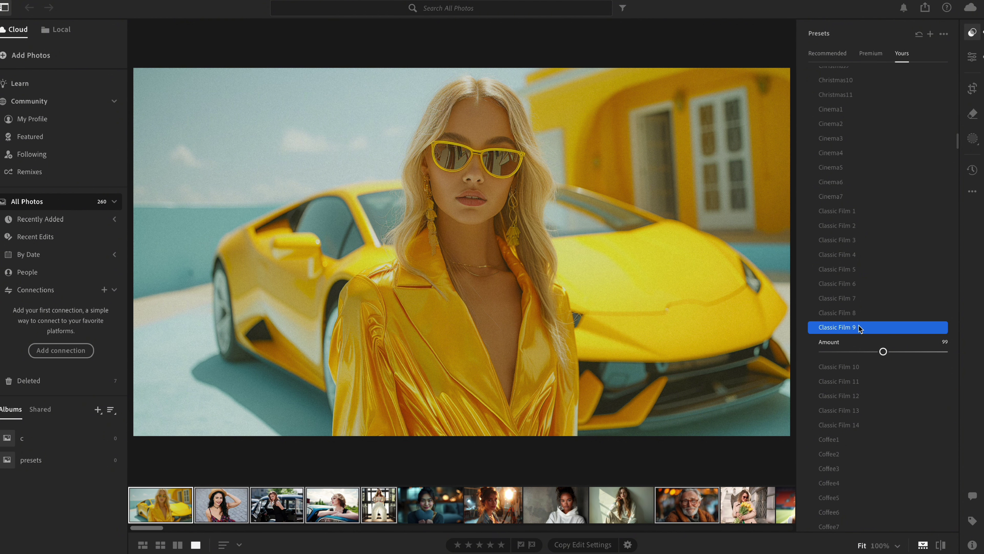
{"action": "left_click", "coordinate": [857, 341]}
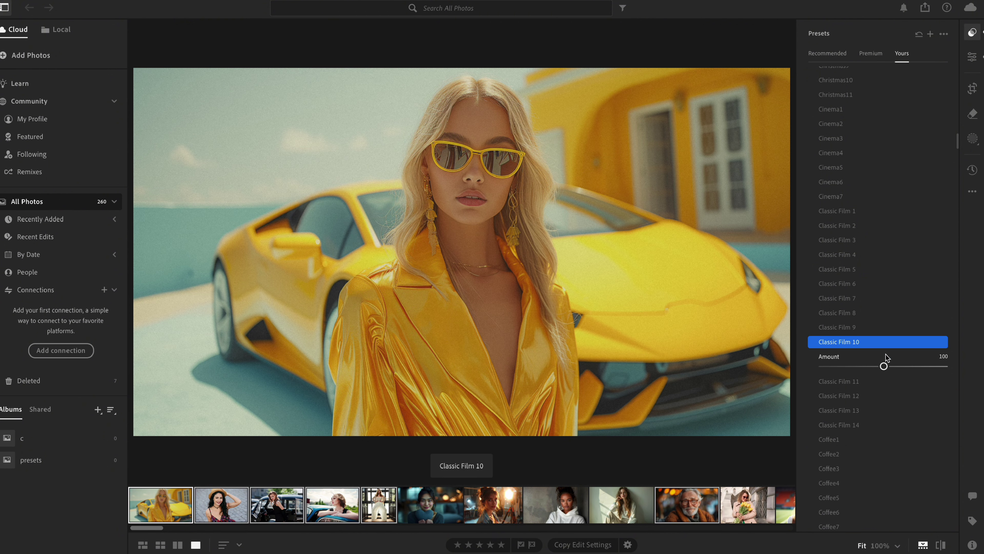
{"action": "mouse_move", "coordinate": [884, 366]}
{"action": "left_mouse_down"}
{"action": "mouse_move", "coordinate": [830, 366]}
{"action": "mouse_move", "coordinate": [887, 366]}
{"action": "left_mouse_up"}
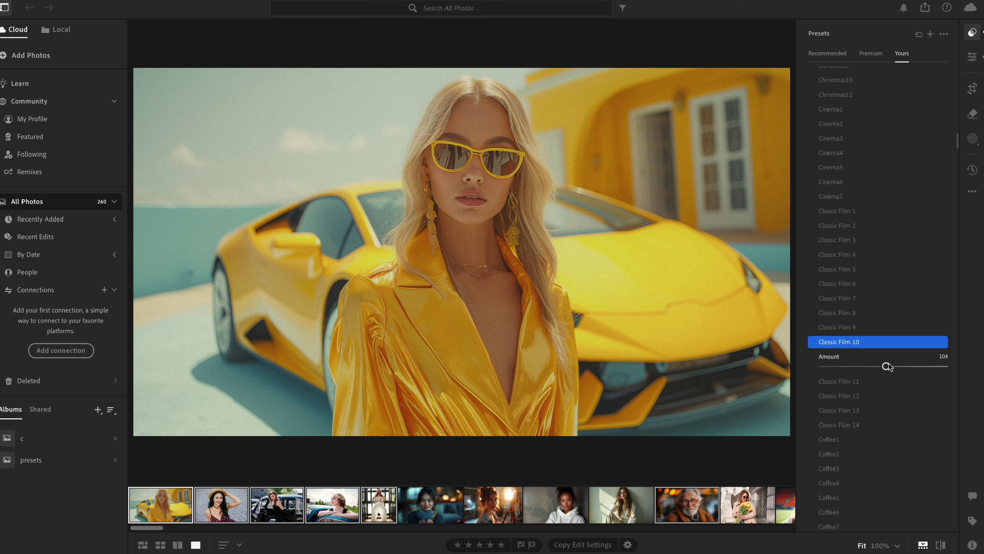
{"action": "left_click", "coordinate": [876, 343]}
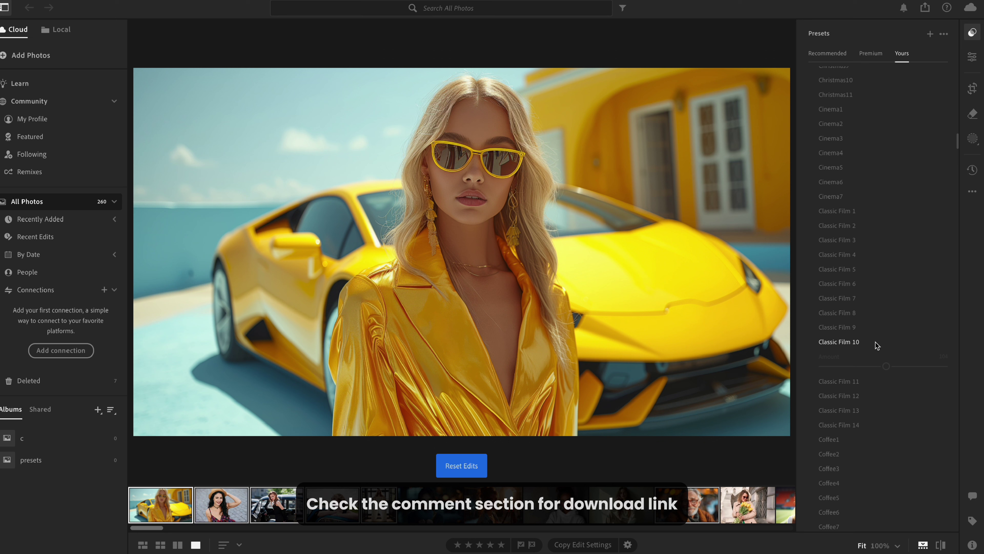
Step: Try Classic Film 11 at 123, then apply Classic Film 12 at 122
{"action": "left_click", "coordinate": [865, 358]}
{"action": "mouse_move", "coordinate": [883, 380]}
{"action": "left_mouse_down"}
{"action": "mouse_move", "coordinate": [842, 380]}
{"action": "mouse_move", "coordinate": [898, 380]}
{"action": "left_mouse_up"}
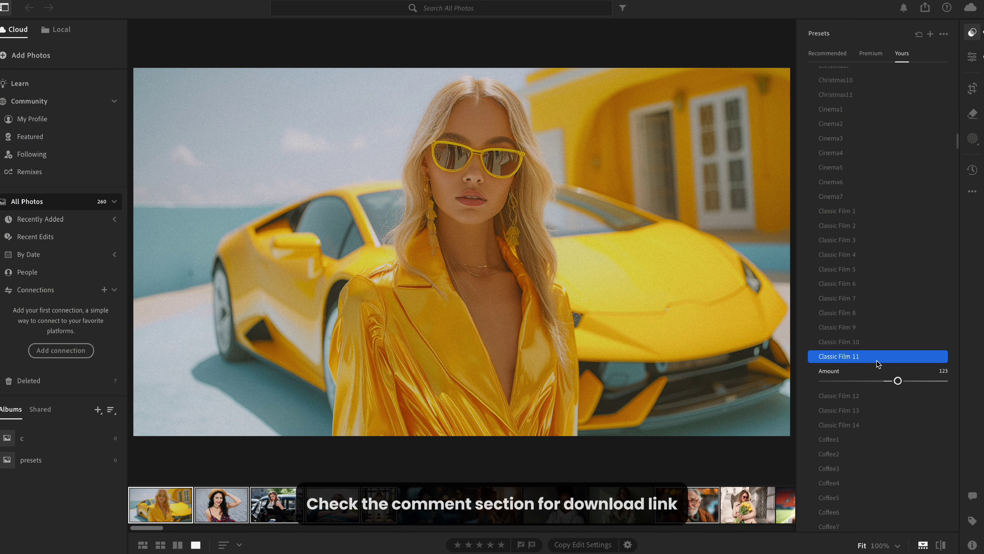
{"action": "key", "text": "backslash"}
{"action": "left_click", "coordinate": [860, 395]}
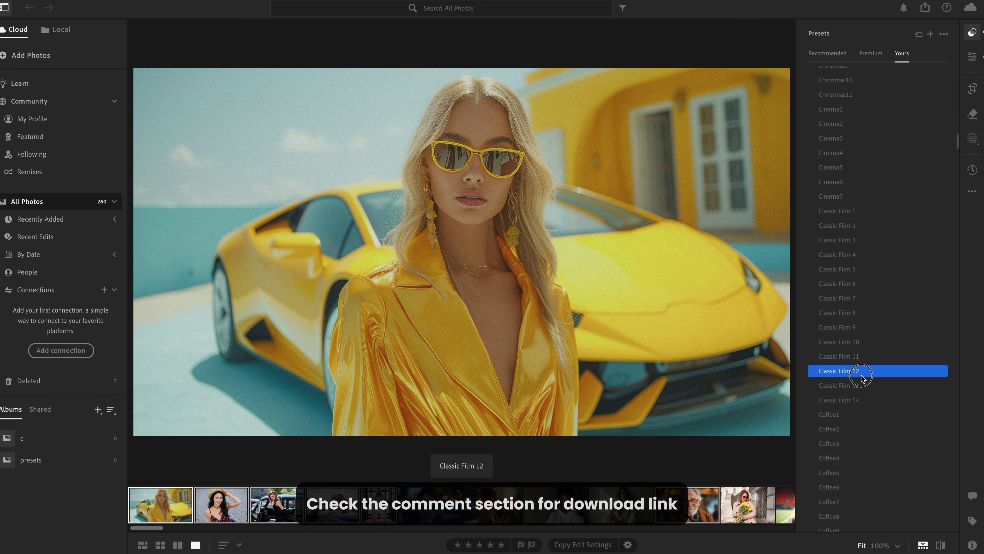
{"action": "left_click_drag", "start_coordinate": [896, 394], "coordinate": [855, 394]}
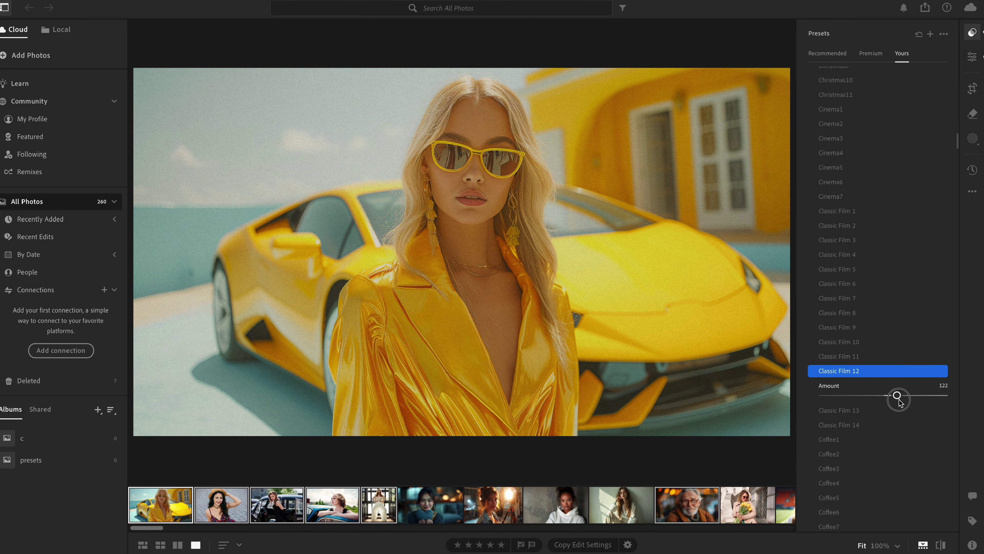
Step: On the straw-hat portrait, try Classic Film 1 at 103 and a slightly lowered Classic Film 2
{"action": "left_click", "coordinate": [227, 508]}
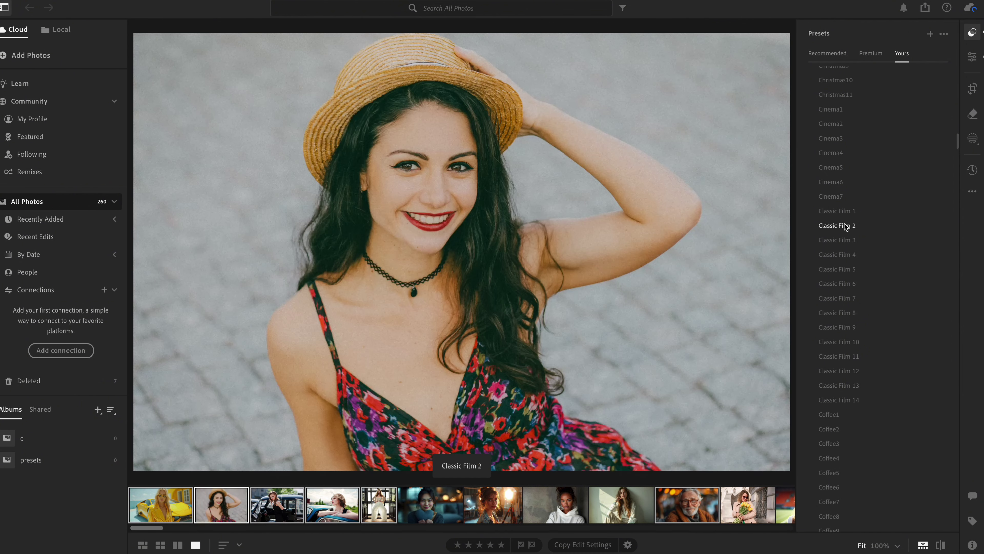
{"action": "left_click", "coordinate": [845, 211]}
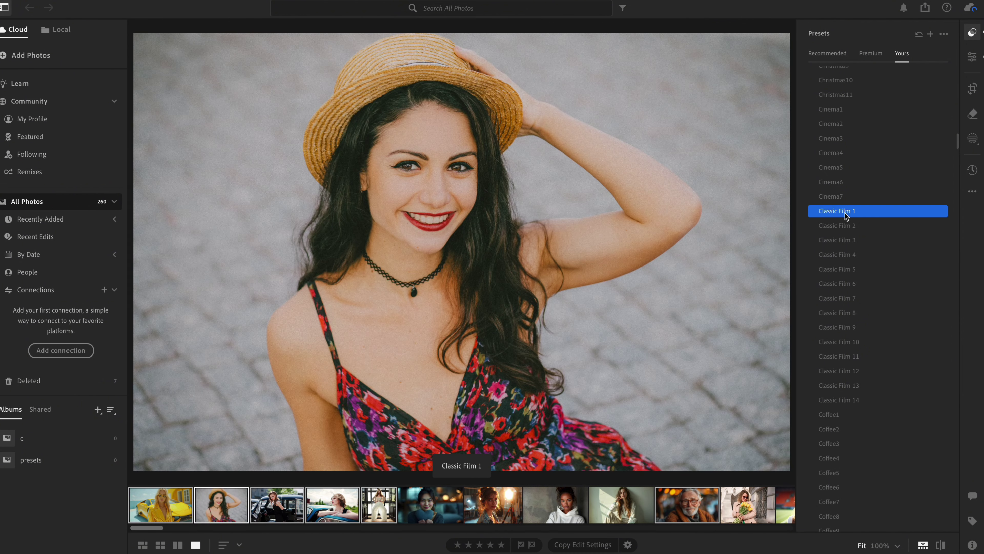
{"action": "mouse_move", "coordinate": [882, 235]}
{"action": "left_mouse_down"}
{"action": "mouse_move", "coordinate": [839, 238]}
{"action": "mouse_move", "coordinate": [885, 238]}
{"action": "left_mouse_up"}
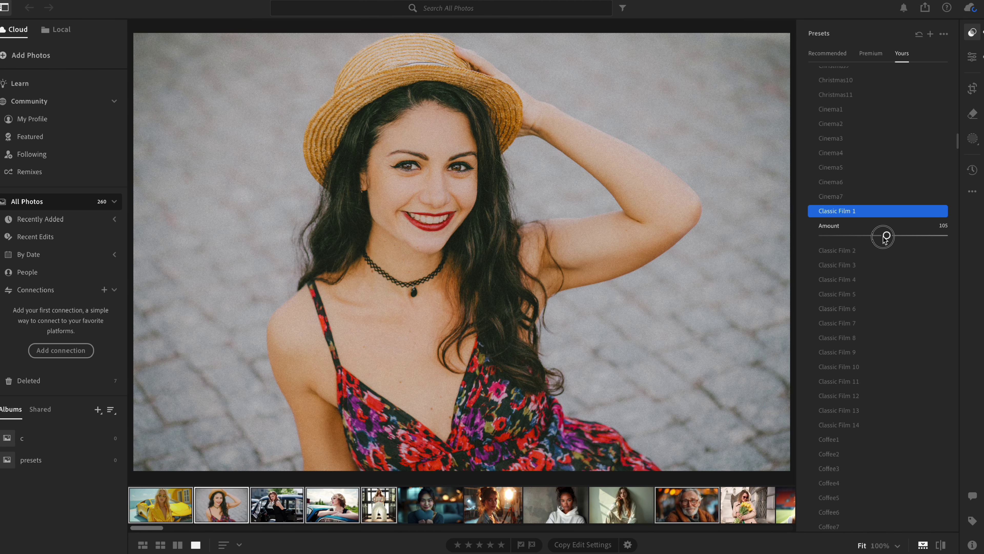
{"action": "mouse_move", "coordinate": [885, 237]}
{"action": "left_mouse_down"}
{"action": "mouse_move", "coordinate": [828, 235]}
{"action": "mouse_move", "coordinate": [884, 238]}
{"action": "left_mouse_up"}
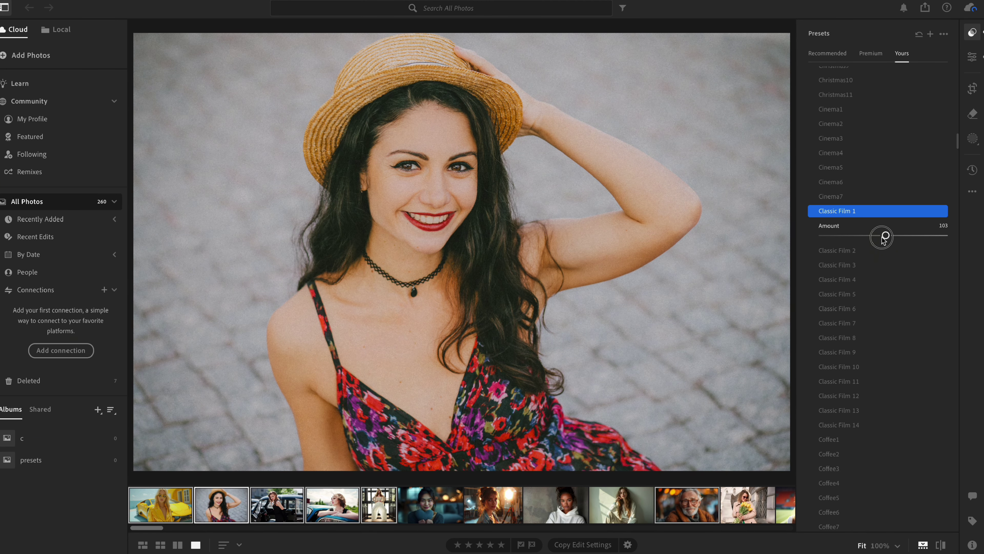
{"action": "left_click", "coordinate": [857, 251]}
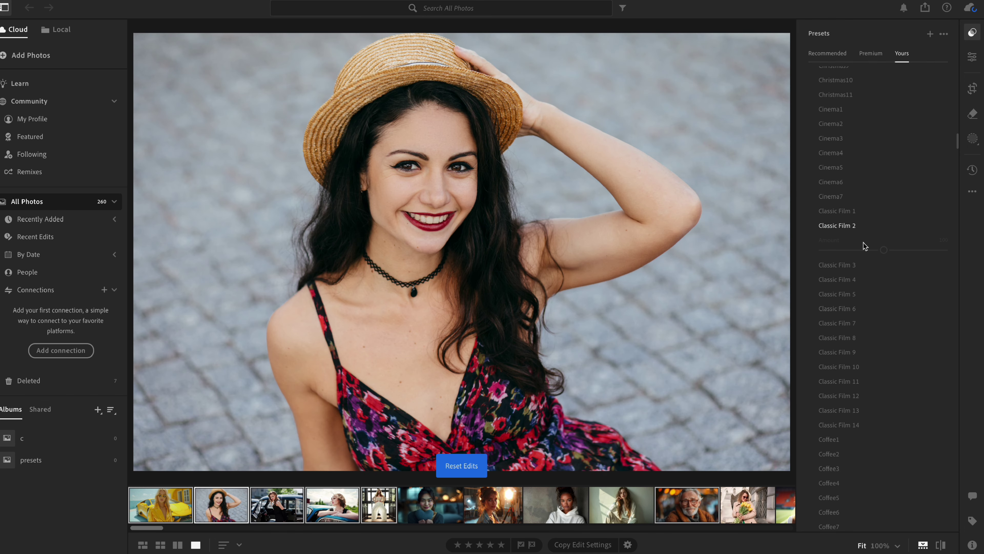
{"action": "left_click", "coordinate": [872, 226]}
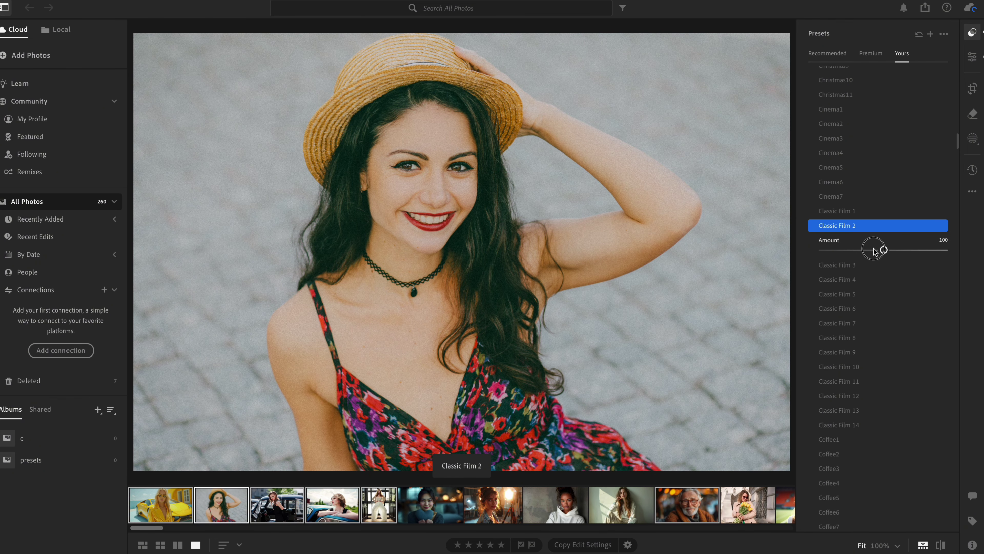
{"action": "mouse_move", "coordinate": [874, 251]}
{"action": "left_mouse_down"}
{"action": "mouse_move", "coordinate": [829, 250]}
{"action": "mouse_move", "coordinate": [877, 250]}
{"action": "left_mouse_up"}
{"action": "left_click", "coordinate": [877, 227]}
Step: Preview Classic Film 4, then settle on Classic Film 7 at Amount 99
{"action": "left_click", "coordinate": [850, 257]}
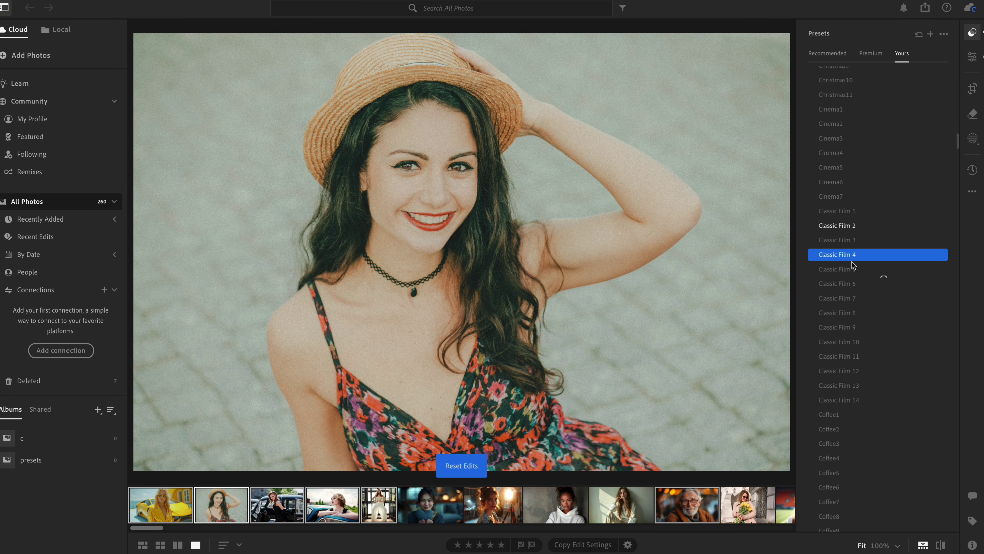
{"action": "mouse_move", "coordinate": [887, 279]}
{"action": "left_mouse_down"}
{"action": "mouse_move", "coordinate": [907, 279]}
{"action": "mouse_move", "coordinate": [866, 281]}
{"action": "mouse_move", "coordinate": [887, 282]}
{"action": "left_mouse_up"}
{"action": "left_click", "coordinate": [886, 281]}
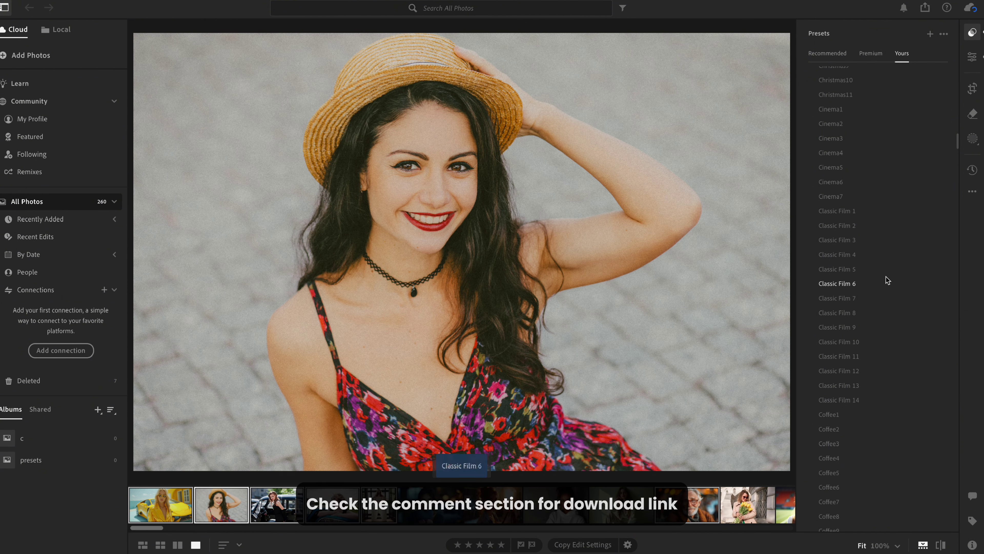
{"action": "left_click", "coordinate": [851, 297]}
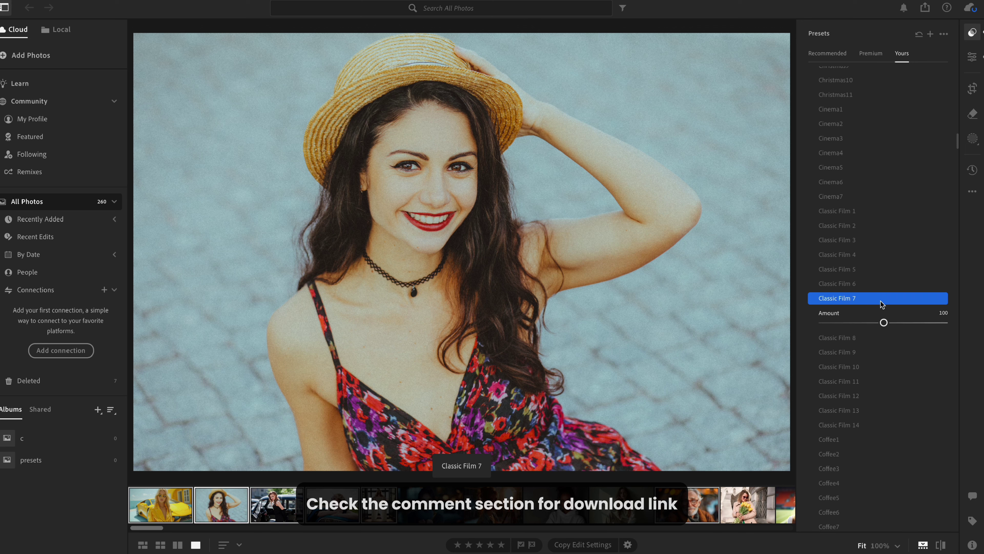
{"action": "mouse_move", "coordinate": [883, 323]}
{"action": "left_mouse_down"}
{"action": "mouse_move", "coordinate": [832, 316]}
{"action": "mouse_move", "coordinate": [881, 323]}
{"action": "left_mouse_up"}
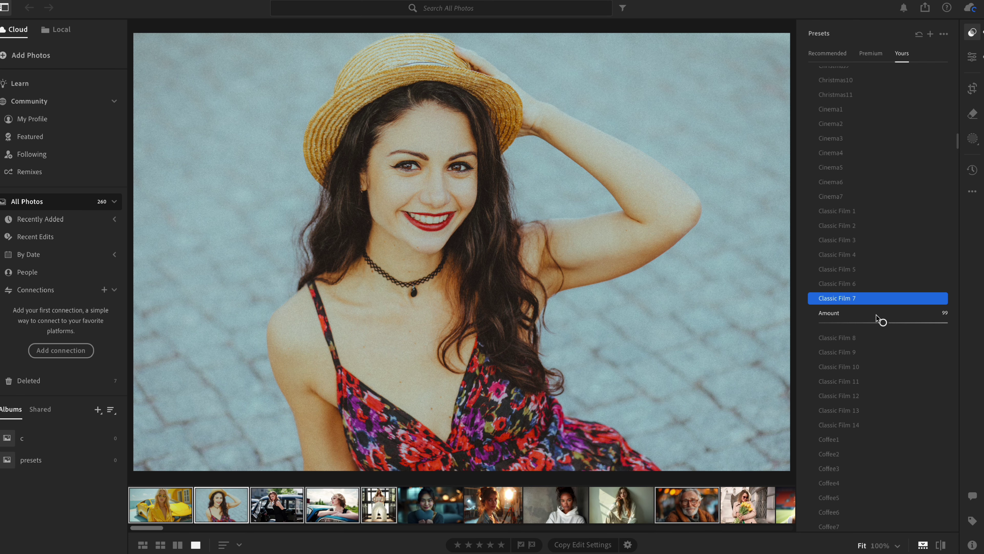
Step: Try Classic Film 8 and 9 (115), apply Classic Film 10, then open the car portrait
{"action": "left_click", "coordinate": [883, 336]}
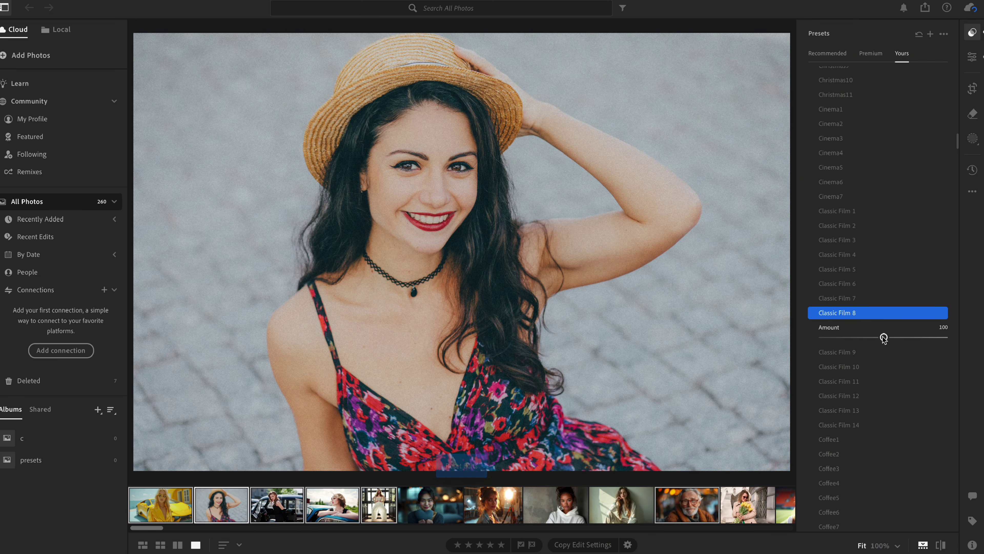
{"action": "mouse_move", "coordinate": [884, 337]}
{"action": "left_mouse_down"}
{"action": "mouse_move", "coordinate": [817, 338]}
{"action": "mouse_move", "coordinate": [882, 340]}
{"action": "left_mouse_up"}
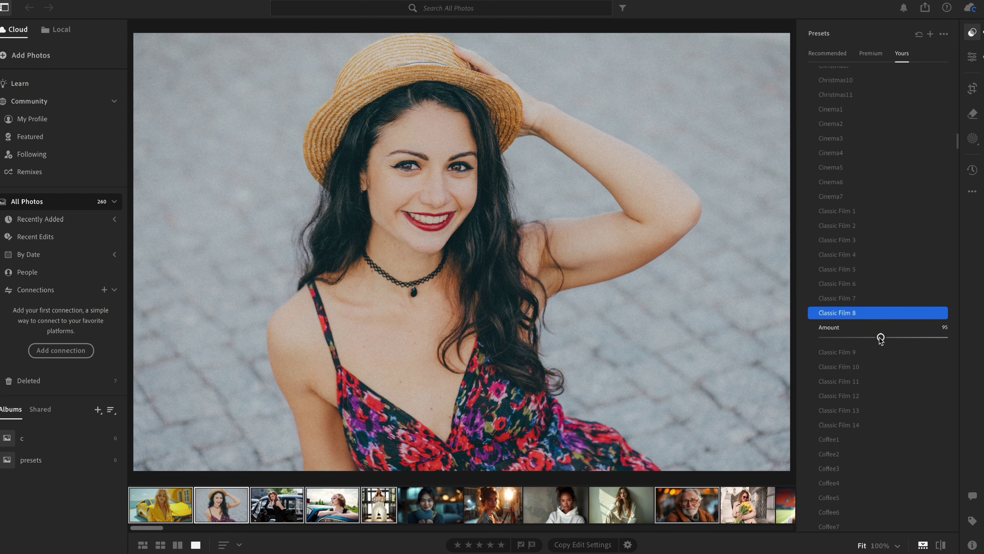
{"action": "left_click", "coordinate": [858, 350]}
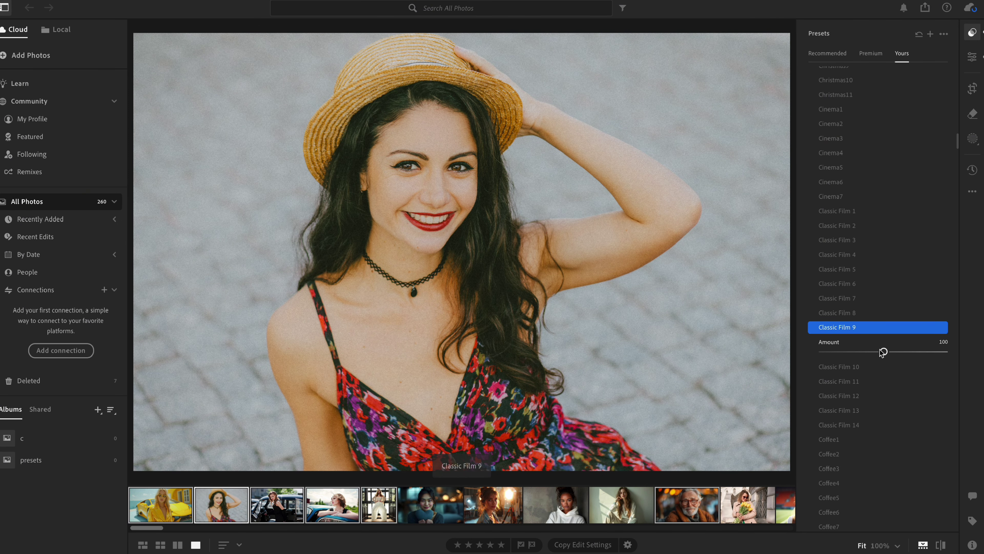
{"action": "left_click_drag", "start_coordinate": [883, 351], "coordinate": [890, 353]}
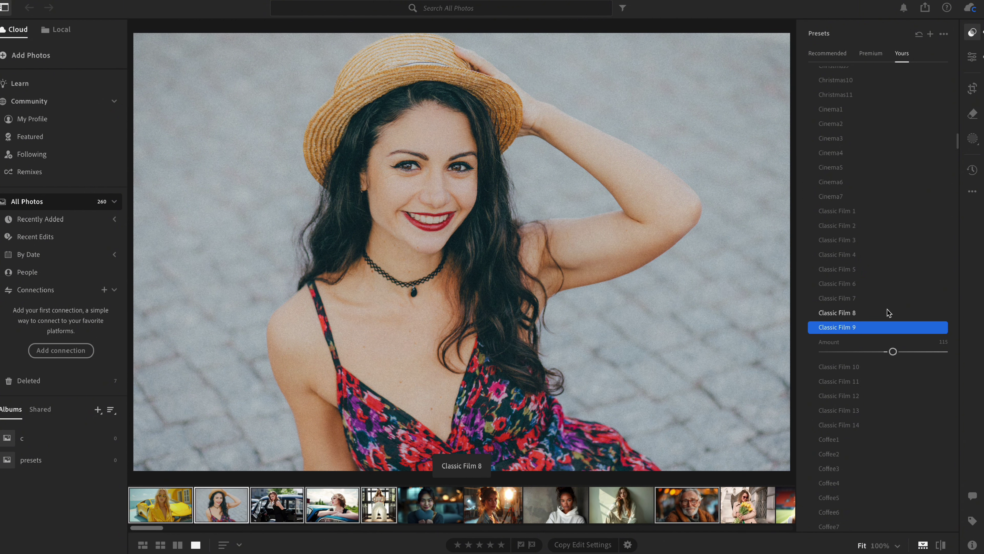
{"action": "left_click", "coordinate": [881, 327]}
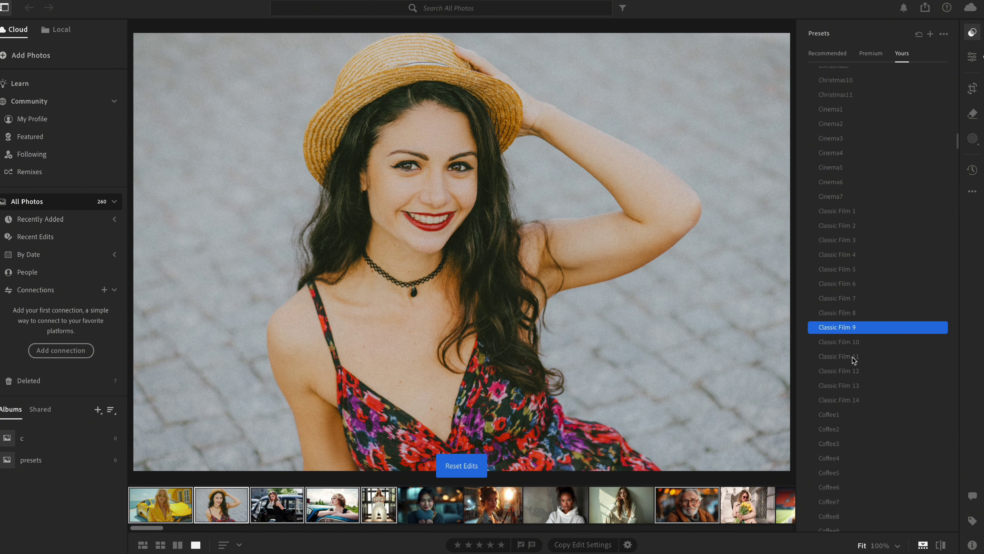
{"action": "mouse_move", "coordinate": [884, 351]}
{"action": "left_mouse_down"}
{"action": "mouse_move", "coordinate": [859, 352]}
{"action": "mouse_move", "coordinate": [897, 360]}
{"action": "mouse_move", "coordinate": [823, 361]}
{"action": "mouse_move", "coordinate": [885, 366]}
{"action": "left_mouse_up"}
{"action": "left_click", "coordinate": [863, 366]}
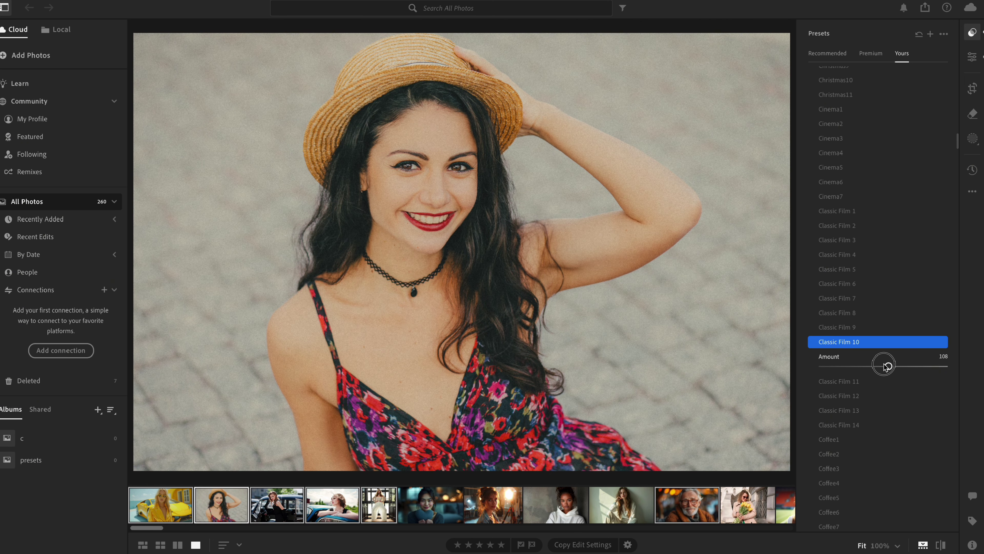
{"action": "left_click", "coordinate": [285, 497]}
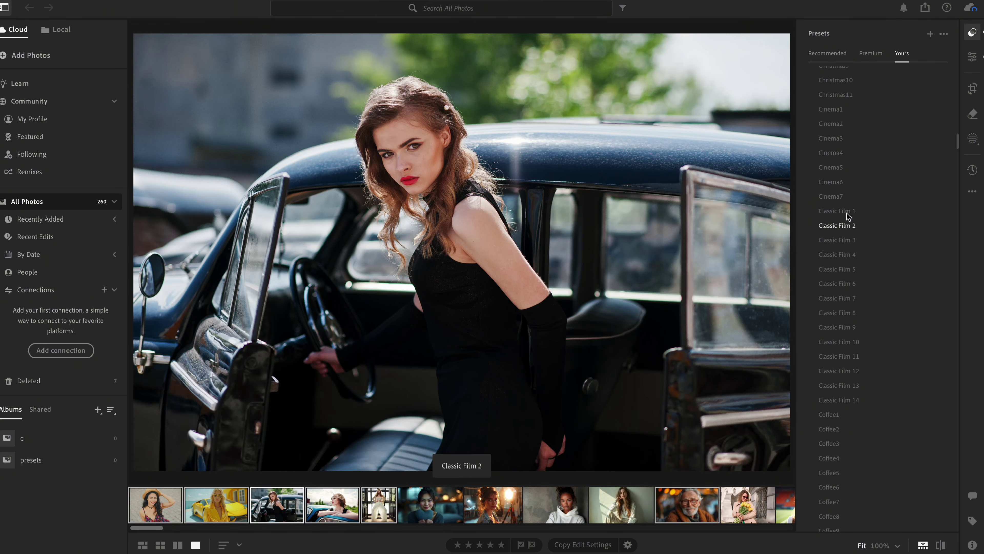
Step: Try Classic Film 1 on the car portrait reset to 100, then a slightly lower Classic Film 2
{"action": "left_click", "coordinate": [847, 211]}
{"action": "left_click_drag", "start_coordinate": [884, 235], "coordinate": [883, 239]}
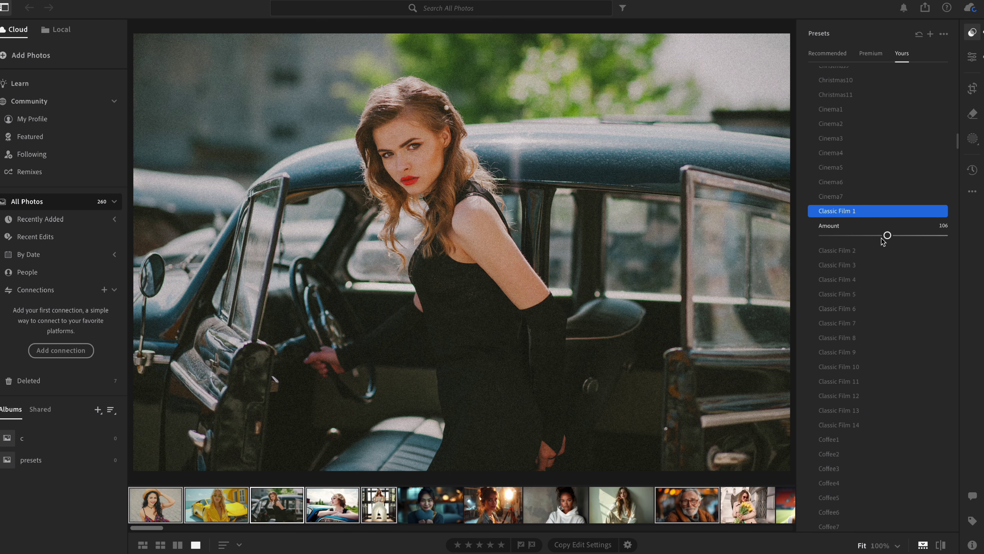
{"action": "double_click", "coordinate": [886, 235]}
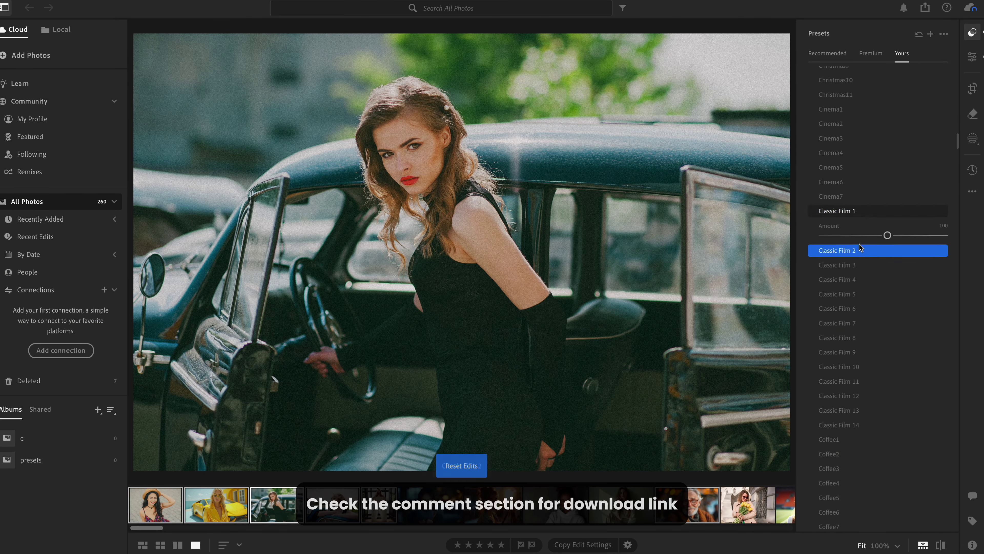
{"action": "left_click", "coordinate": [859, 250]}
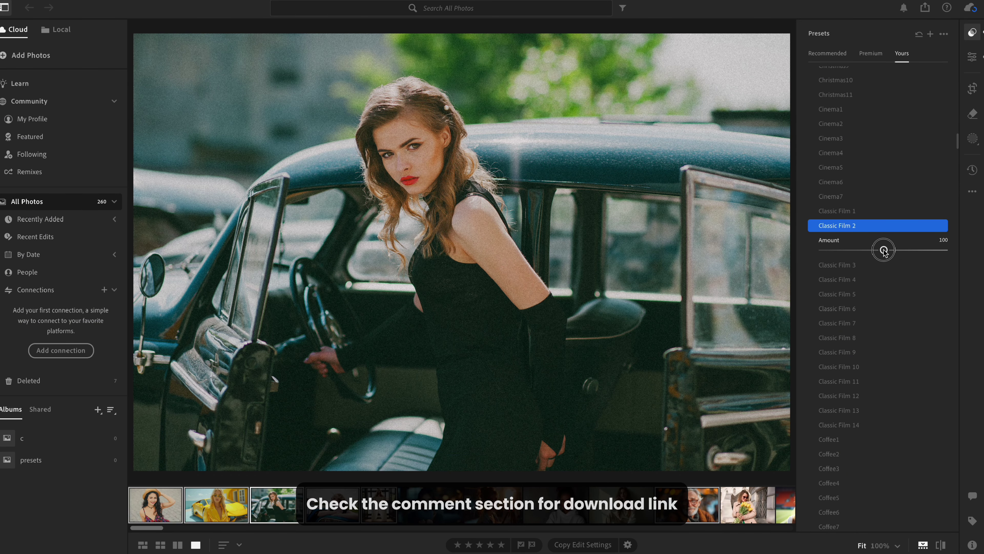
{"action": "mouse_move", "coordinate": [884, 251]}
{"action": "left_mouse_down"}
{"action": "mouse_move", "coordinate": [870, 251]}
{"action": "mouse_move", "coordinate": [880, 252]}
{"action": "left_mouse_up"}
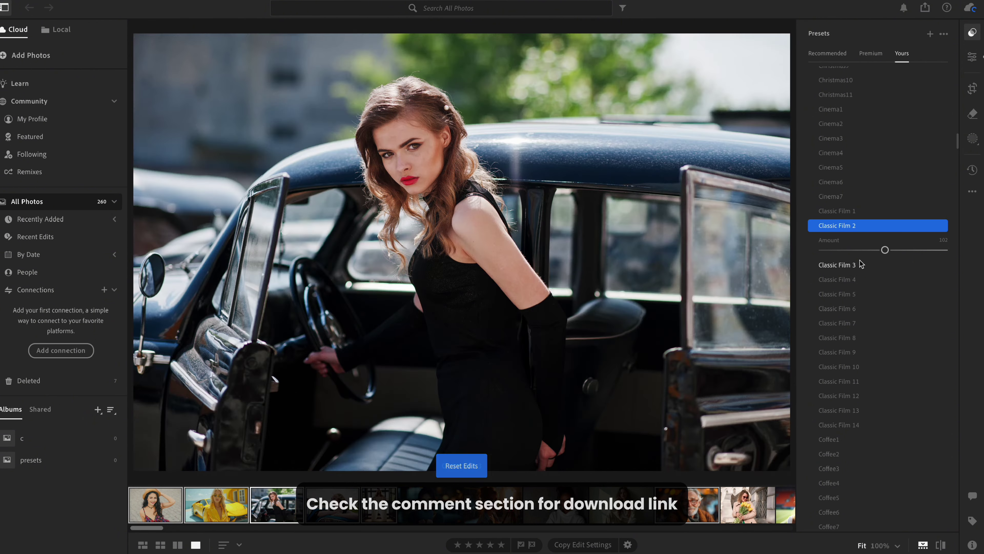
Step: Preview Classic Film 3 and 4 at reduced amounts, then apply Classic Film 5
{"action": "left_click", "coordinate": [885, 265]}
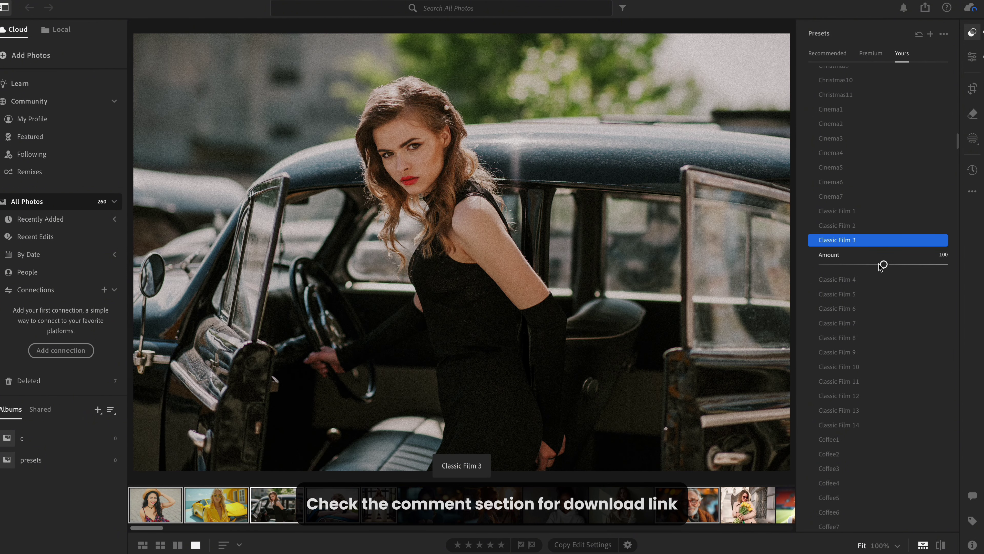
{"action": "left_click_drag", "start_coordinate": [885, 265], "coordinate": [863, 265]}
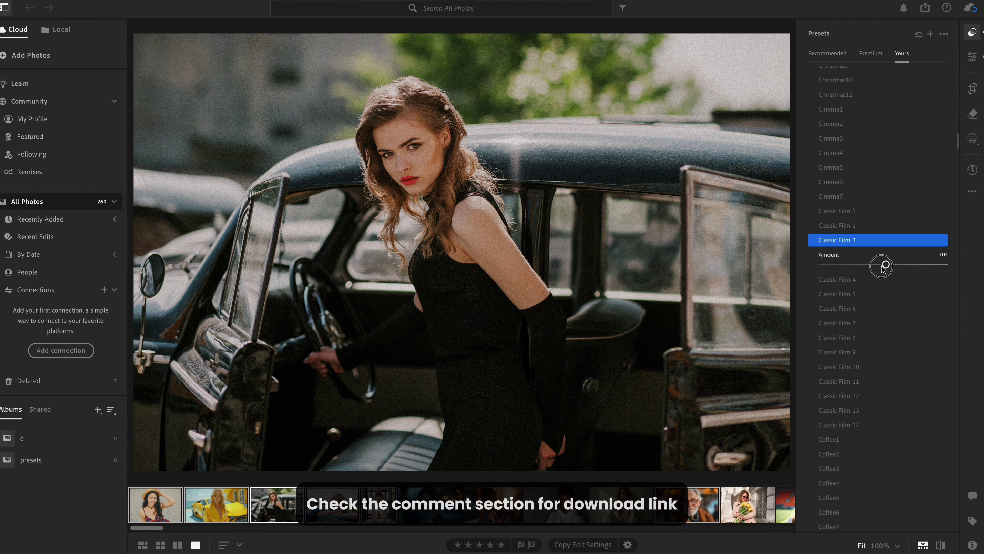
{"action": "left_click", "coordinate": [852, 279]}
{"action": "left_click_drag", "start_coordinate": [884, 279], "coordinate": [862, 279]}
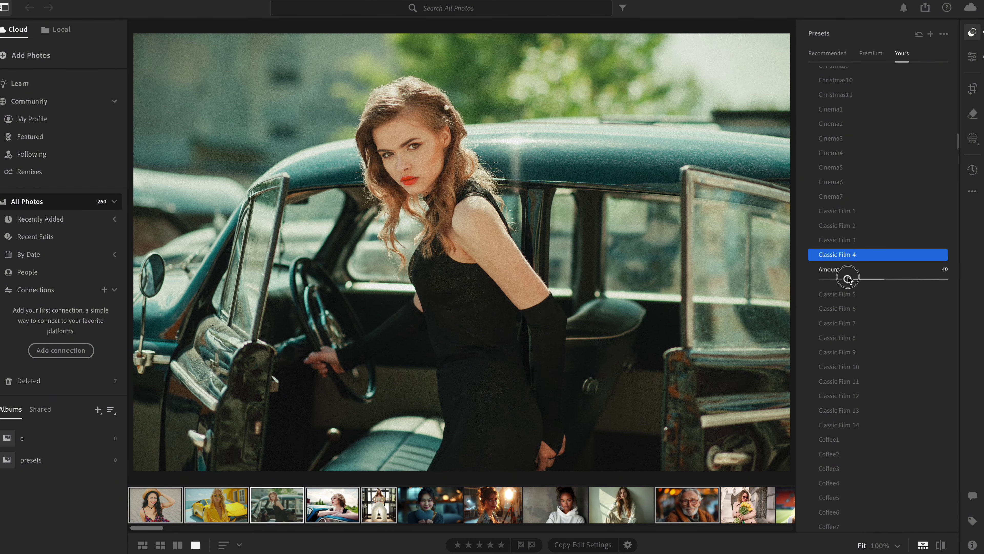
{"action": "mouse_move", "coordinate": [871, 279]}
{"action": "left_mouse_down"}
{"action": "mouse_move", "coordinate": [879, 280]}
{"action": "mouse_move", "coordinate": [841, 293]}
{"action": "mouse_move", "coordinate": [864, 312]}
{"action": "left_mouse_up"}
{"action": "left_click", "coordinate": [848, 294]}
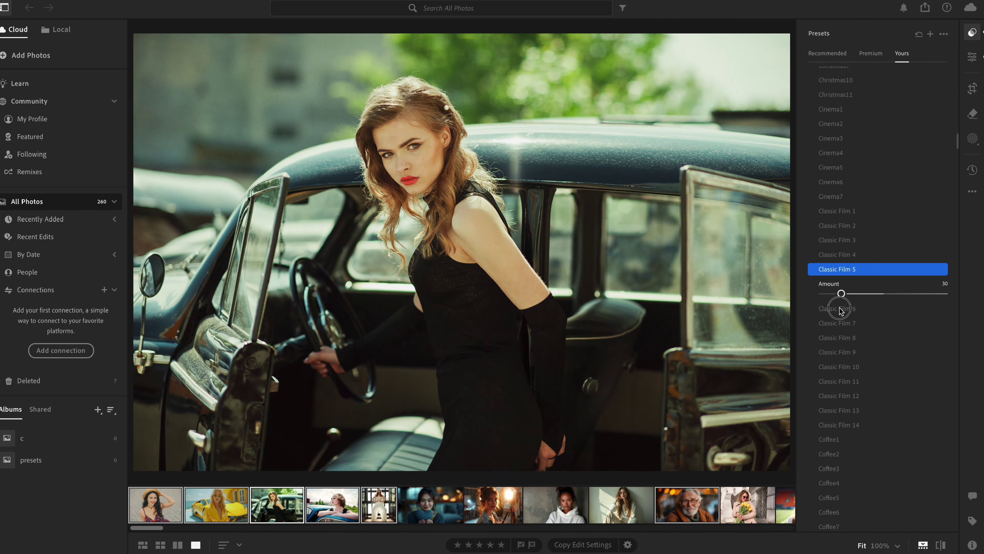
Step: Preview Classic Film 6 at 94, Classic Film 7, and a weakened Classic Film 8
{"action": "left_click", "coordinate": [866, 310]}
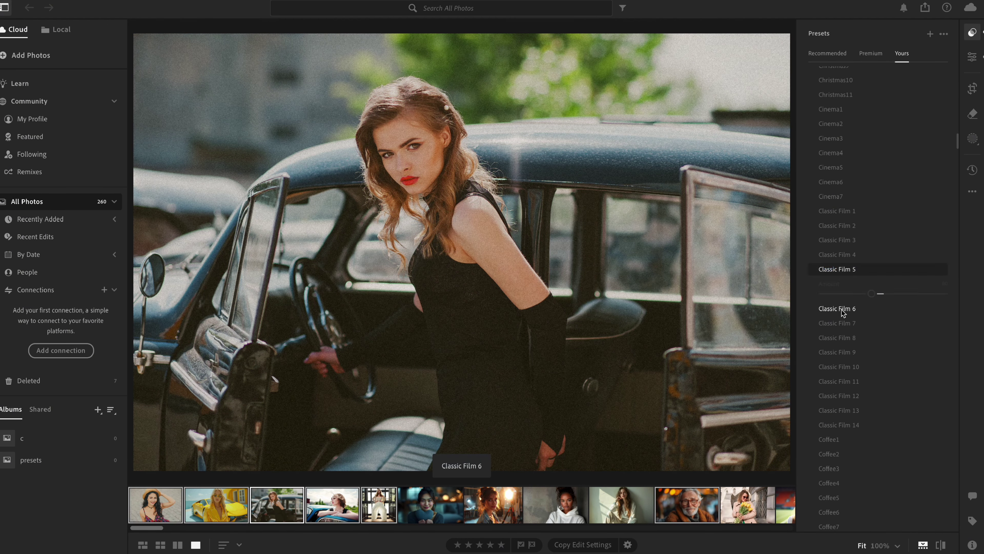
{"action": "mouse_move", "coordinate": [883, 308]}
{"action": "left_mouse_down"}
{"action": "mouse_move", "coordinate": [837, 309]}
{"action": "mouse_move", "coordinate": [880, 310]}
{"action": "left_mouse_up"}
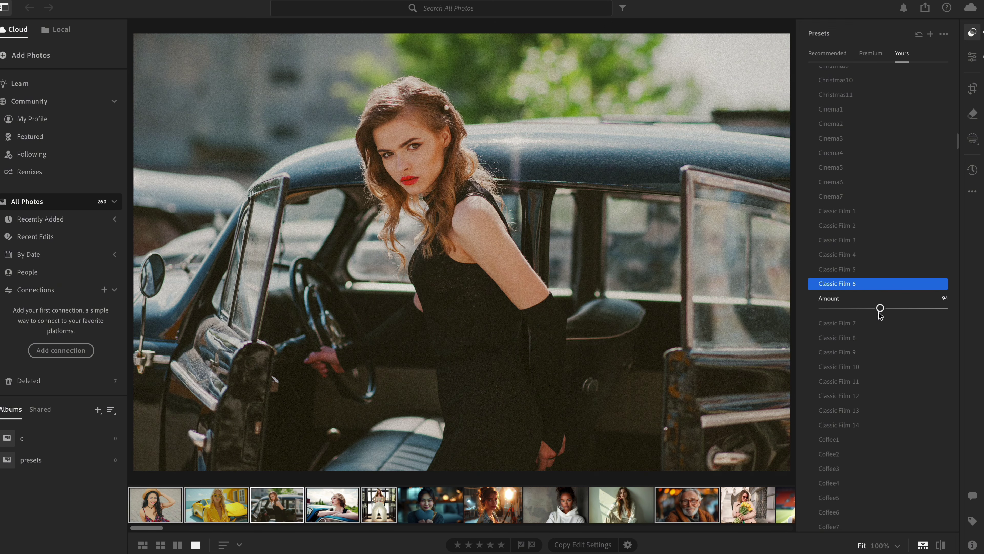
{"action": "left_click", "coordinate": [853, 323]}
{"action": "mouse_move", "coordinate": [874, 321]}
{"action": "left_mouse_down"}
{"action": "mouse_move", "coordinate": [849, 325]}
{"action": "mouse_move", "coordinate": [876, 325]}
{"action": "left_mouse_up"}
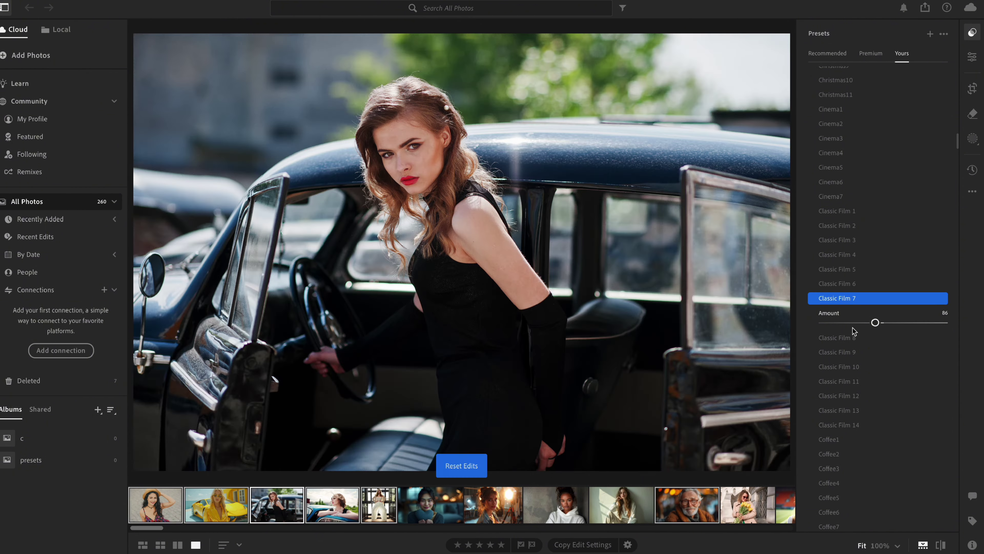
{"action": "left_click", "coordinate": [877, 337]}
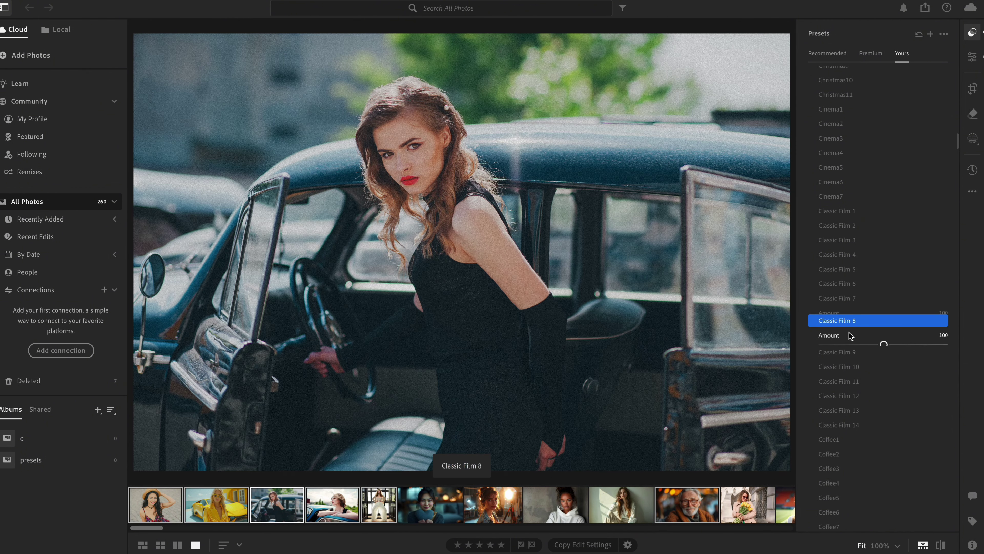
{"action": "mouse_move", "coordinate": [884, 337]}
{"action": "left_mouse_down"}
{"action": "mouse_move", "coordinate": [804, 336]}
{"action": "mouse_move", "coordinate": [869, 337]}
{"action": "left_mouse_up"}
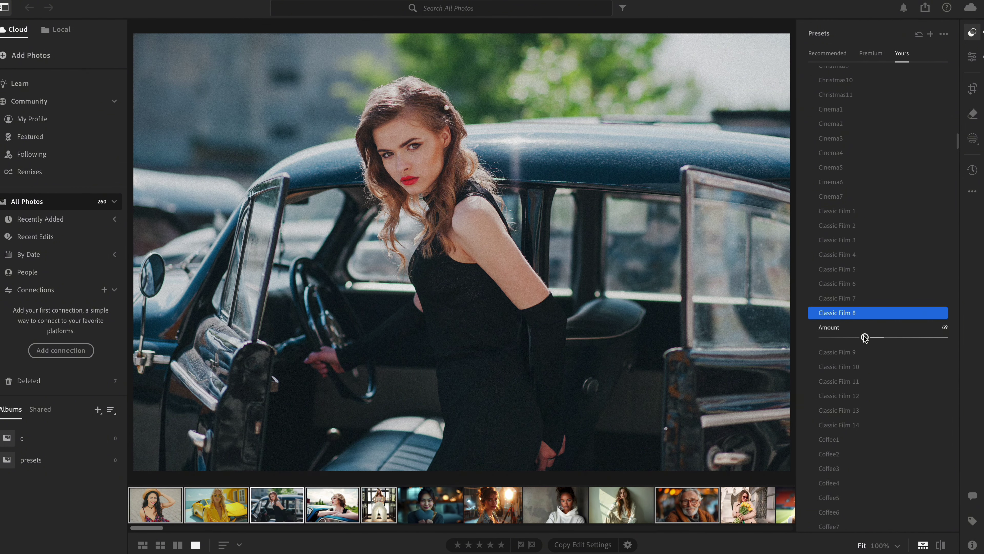
Step: Try reduced Classic Film 9 and 10, then apply Classic Film 12 at 100
{"action": "left_click", "coordinate": [838, 352]}
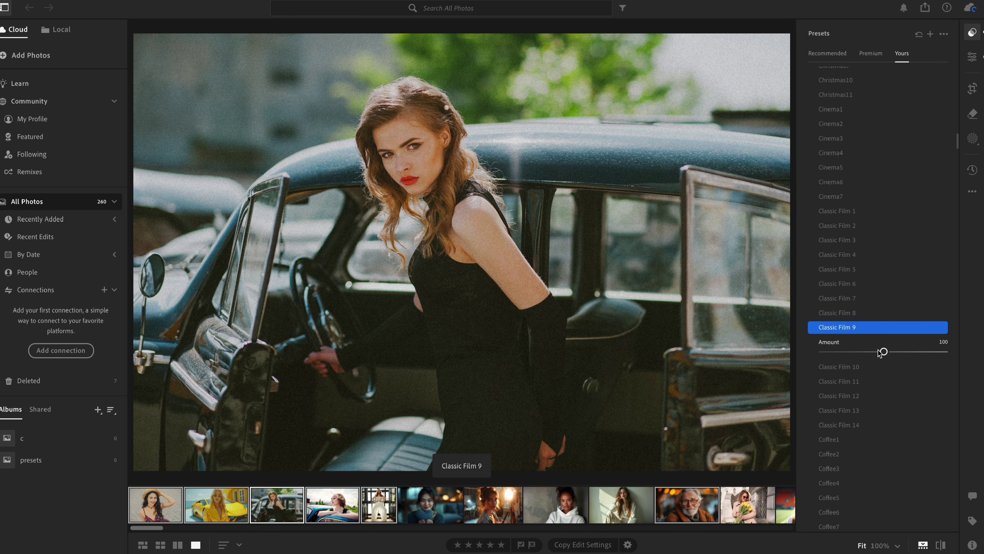
{"action": "mouse_move", "coordinate": [882, 351]}
{"action": "left_mouse_down"}
{"action": "mouse_move", "coordinate": [796, 348]}
{"action": "mouse_move", "coordinate": [876, 350]}
{"action": "left_mouse_up"}
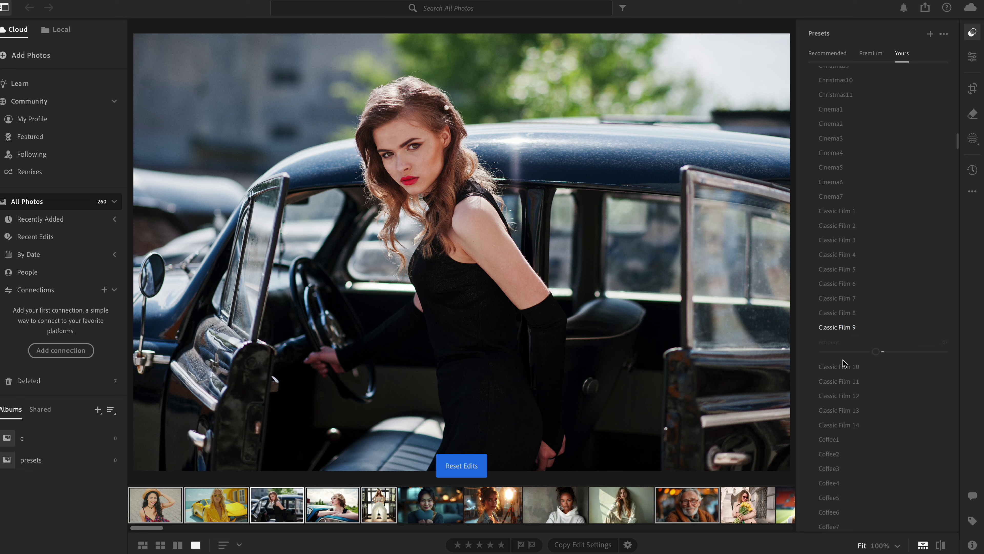
{"action": "left_click", "coordinate": [844, 342]}
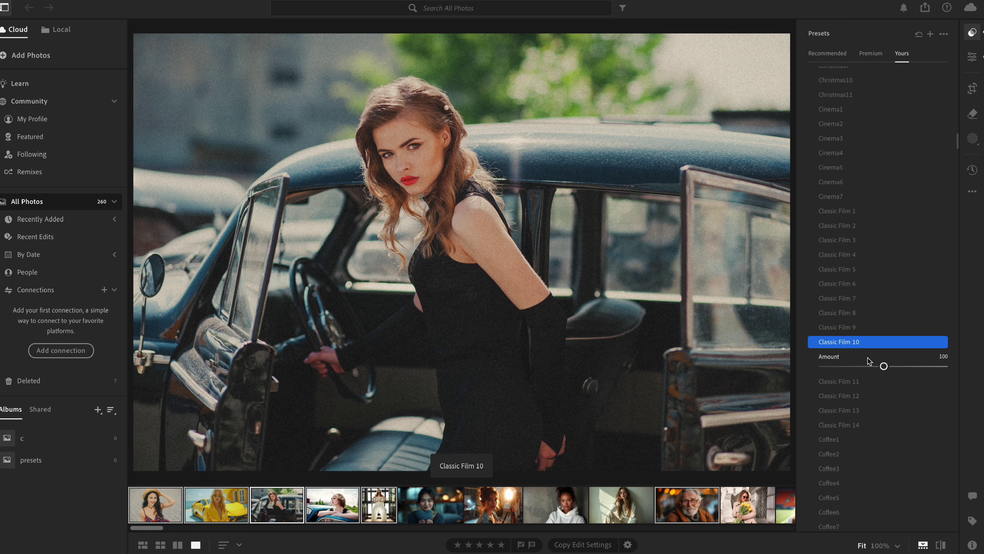
{"action": "mouse_move", "coordinate": [882, 368]}
{"action": "left_mouse_down"}
{"action": "mouse_move", "coordinate": [831, 363]}
{"action": "mouse_move", "coordinate": [857, 363]}
{"action": "left_mouse_up"}
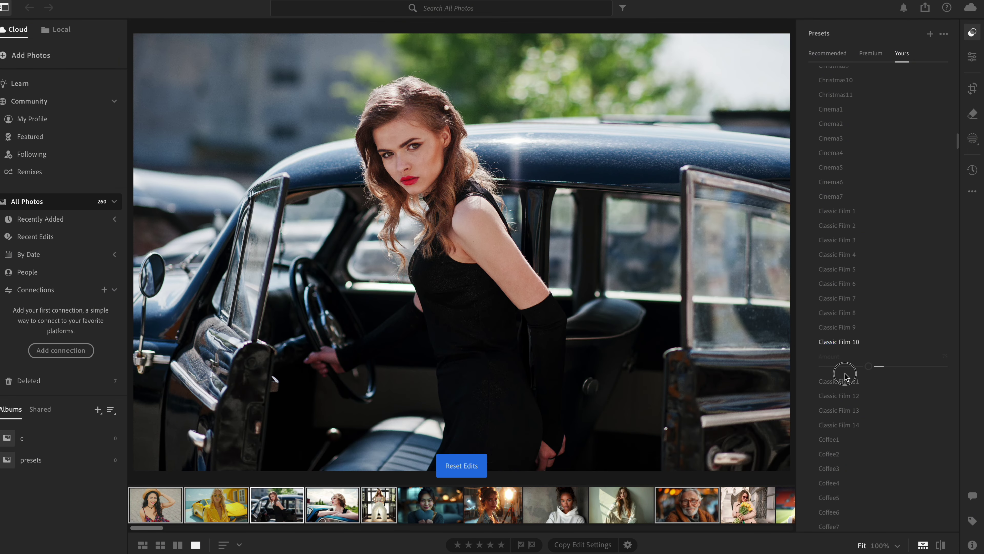
{"action": "left_click", "coordinate": [856, 371]}
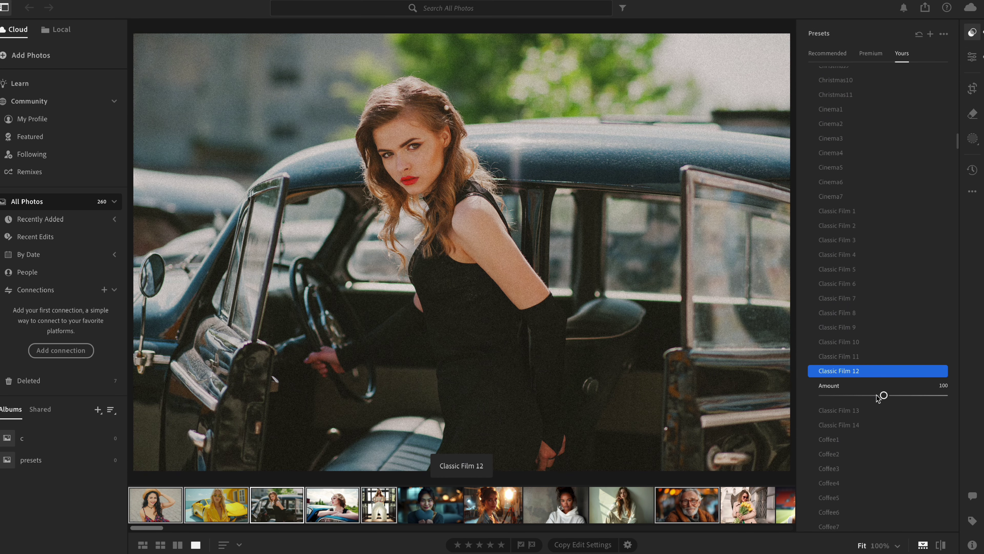